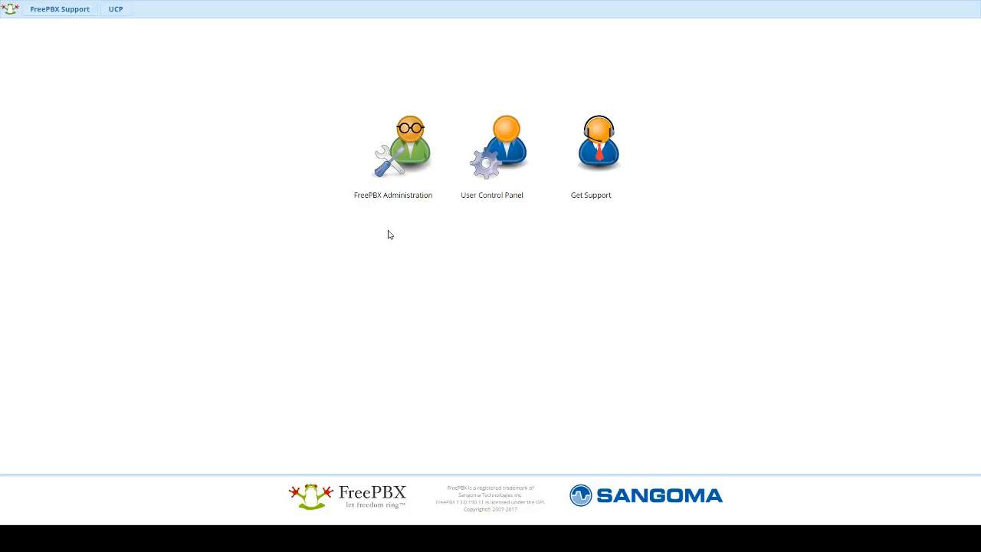
Step: Log in to FreePBX Administration and go to the empty Connectivity > Trunks page
click(409, 146)
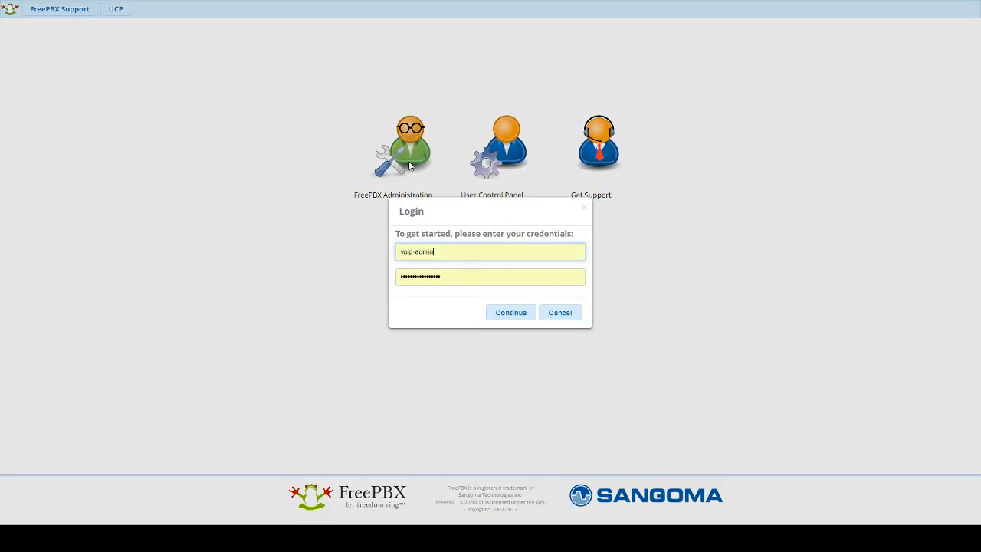
click(515, 321)
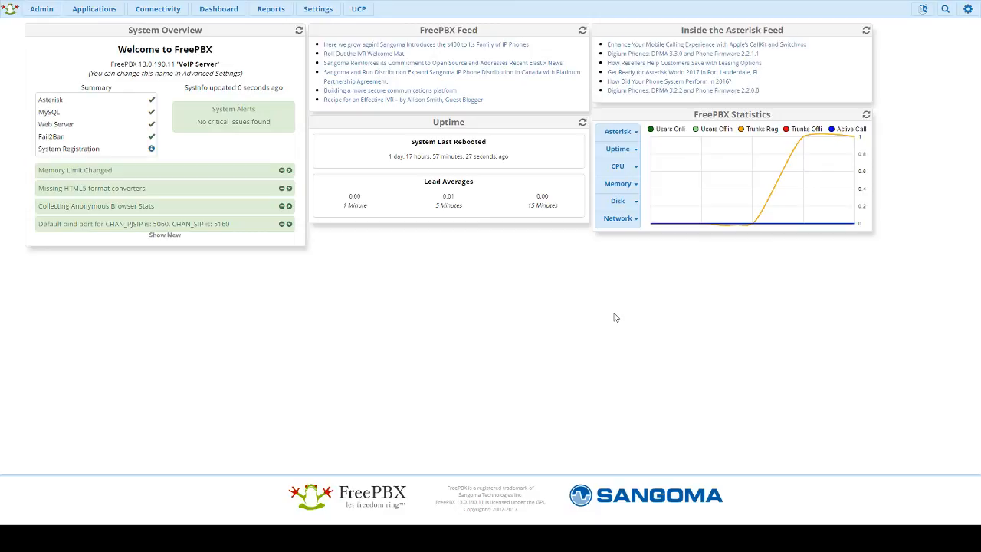
mouse_move(156, 13)
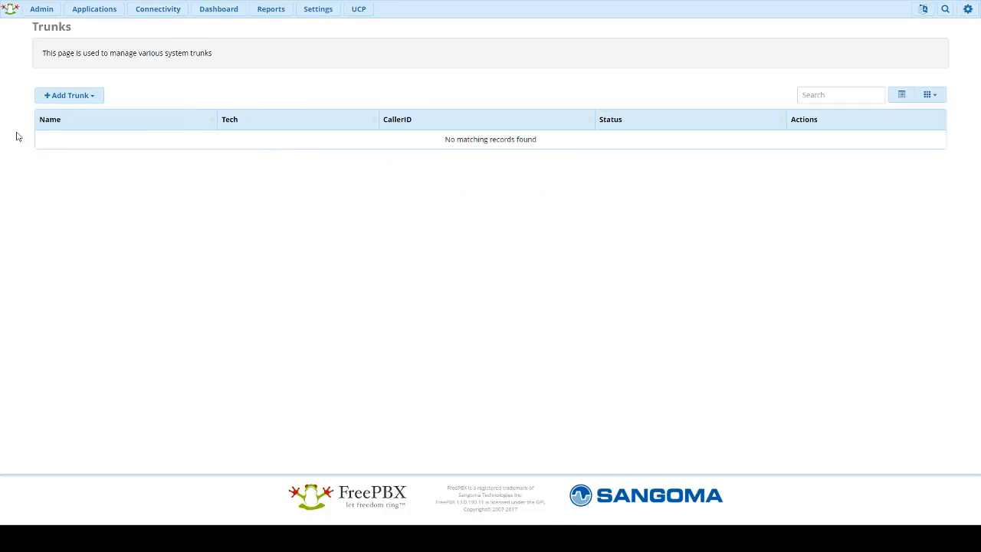
Step: Add a chan_sip trunk with the line's phone number as Trunk Name and Outbound CallerID
click(77, 96)
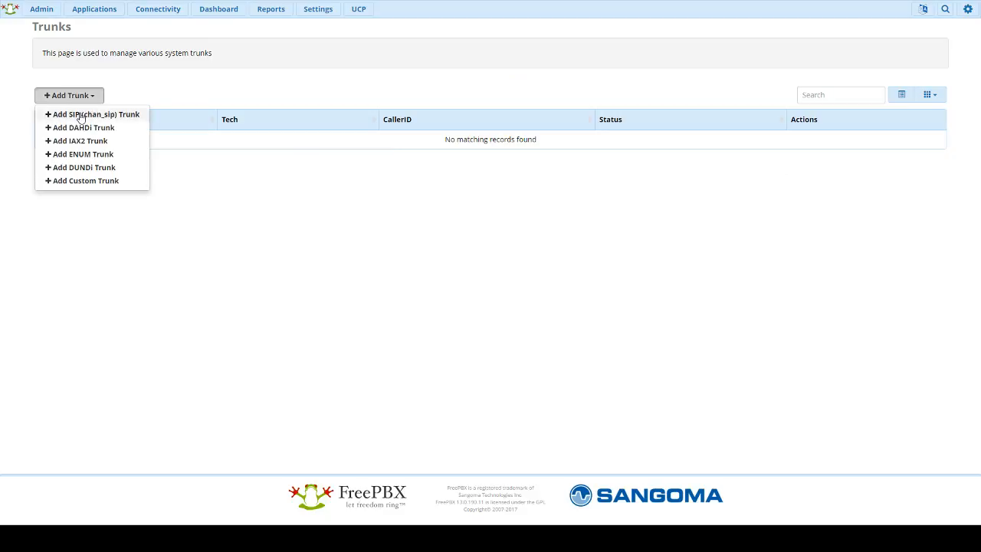
click(80, 115)
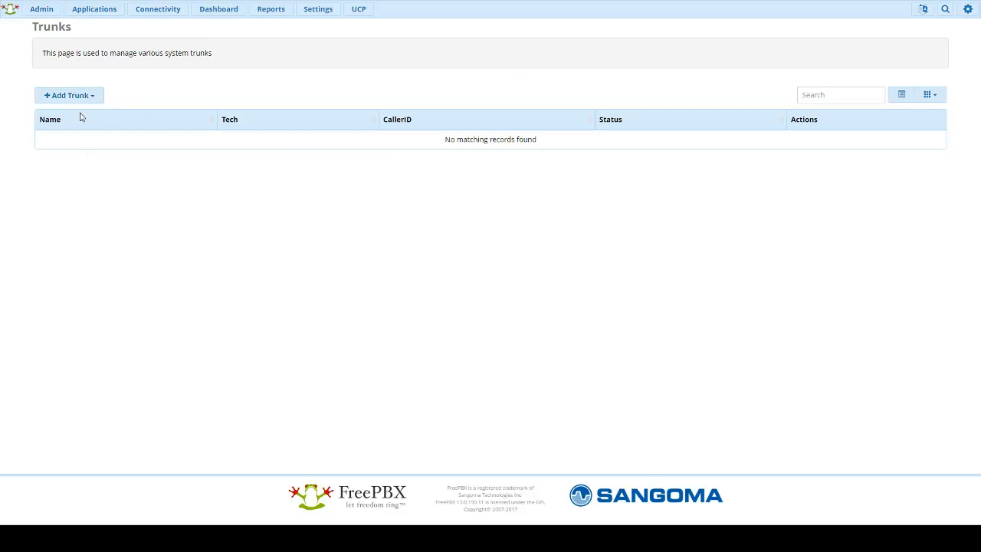
click(287, 68)
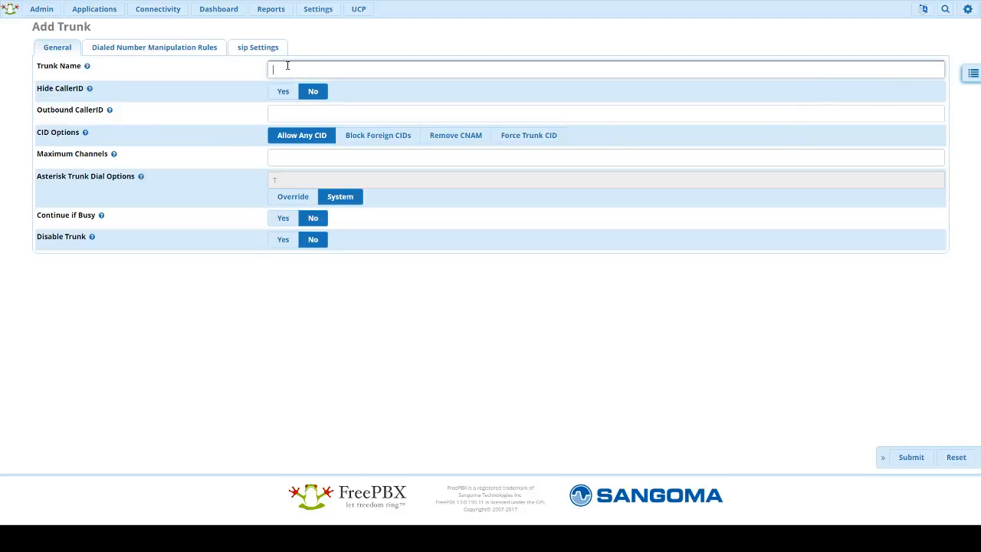
key(ctrl+v)
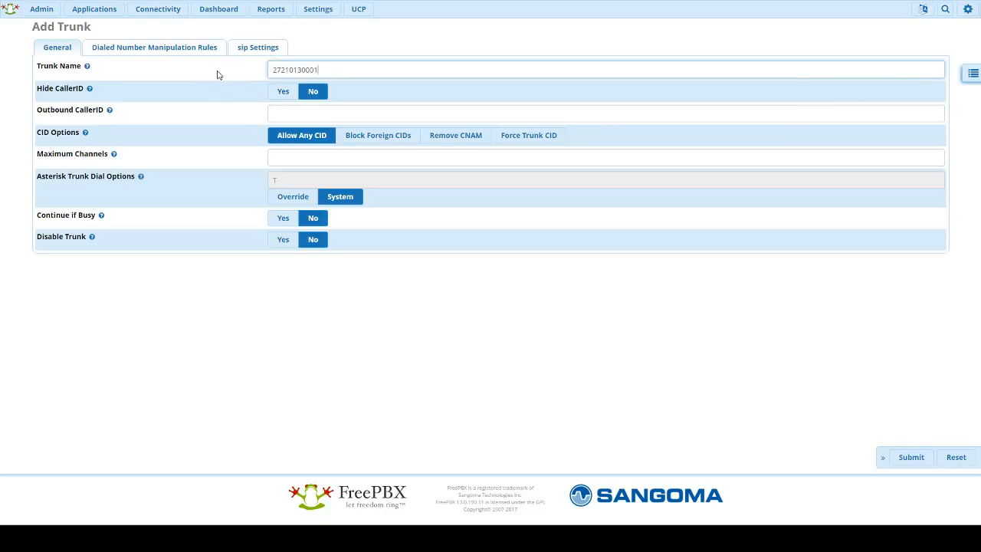
mouse_move(225, 115)
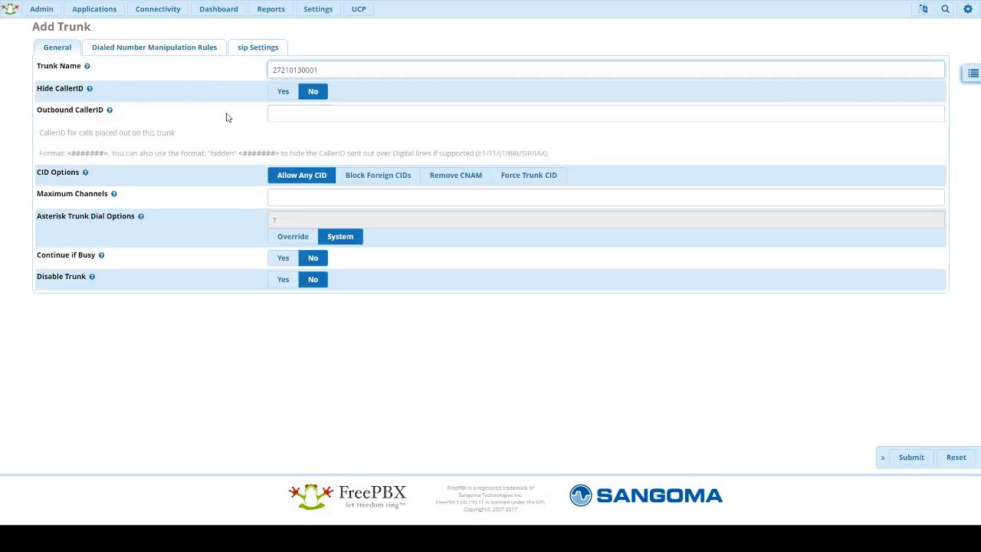
click(273, 110)
key(ctrl+v)
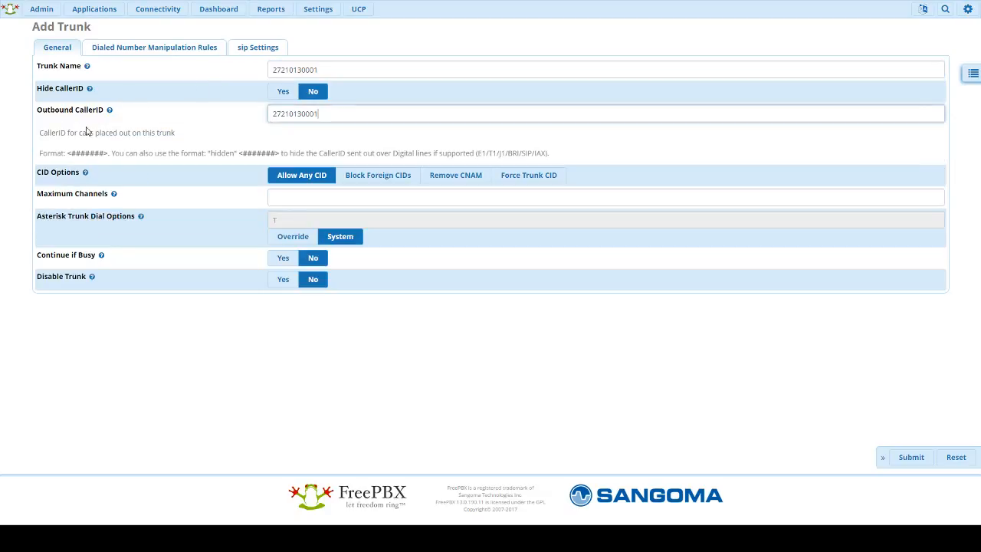
click(12, 136)
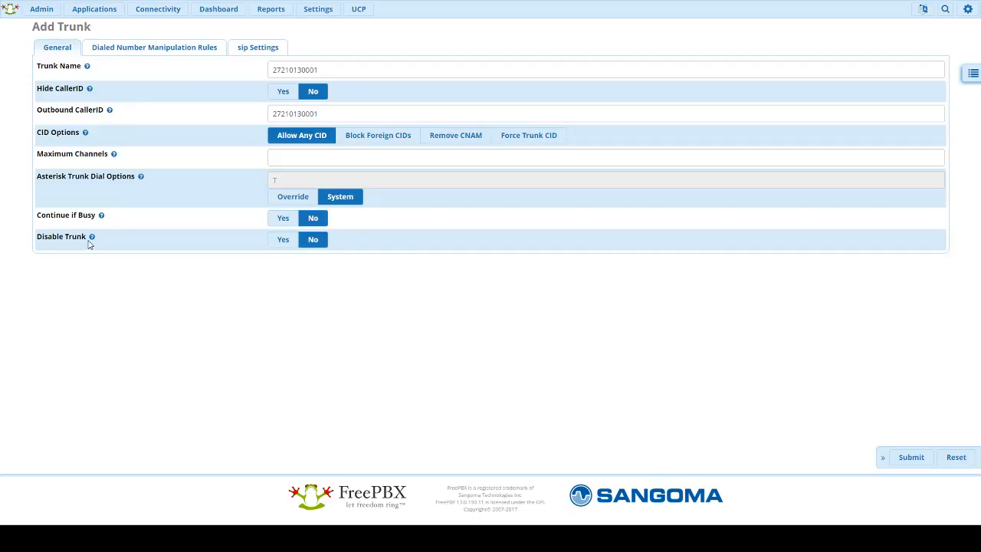
mouse_move(91, 242)
mouse_move(99, 219)
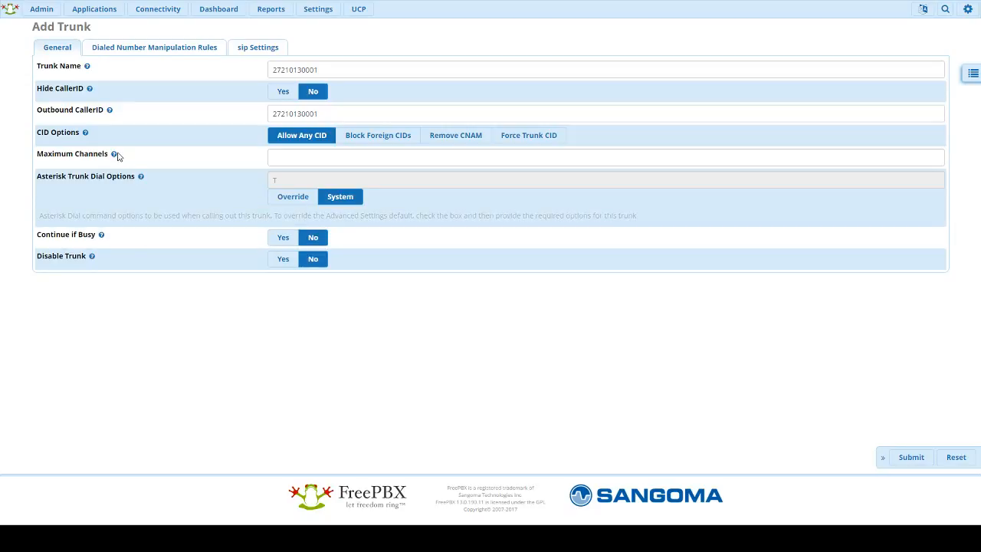
mouse_move(113, 154)
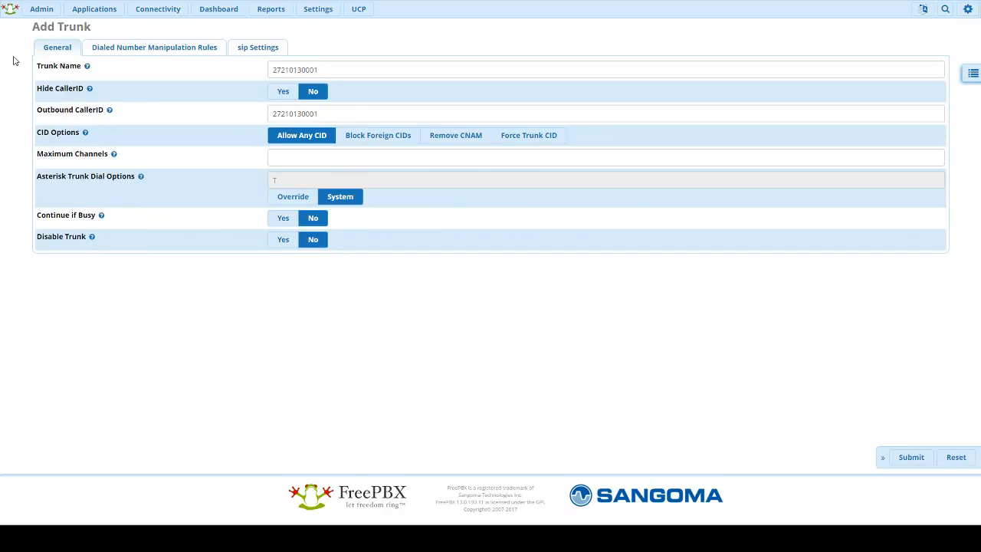
Step: Enter the outgoing trunk name and replace the sample PEER Details with the provider's settings
click(242, 49)
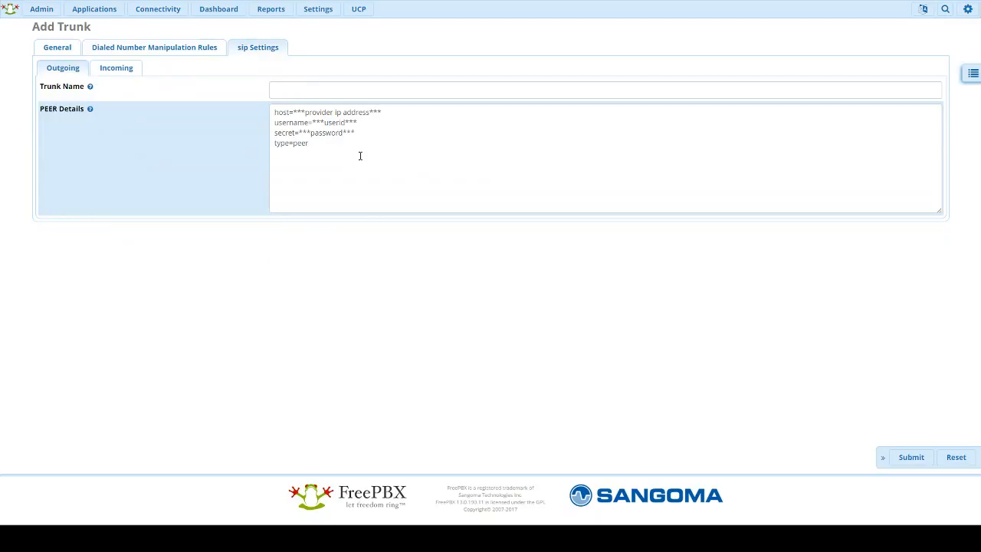
click(324, 90)
key(ctrl+v)
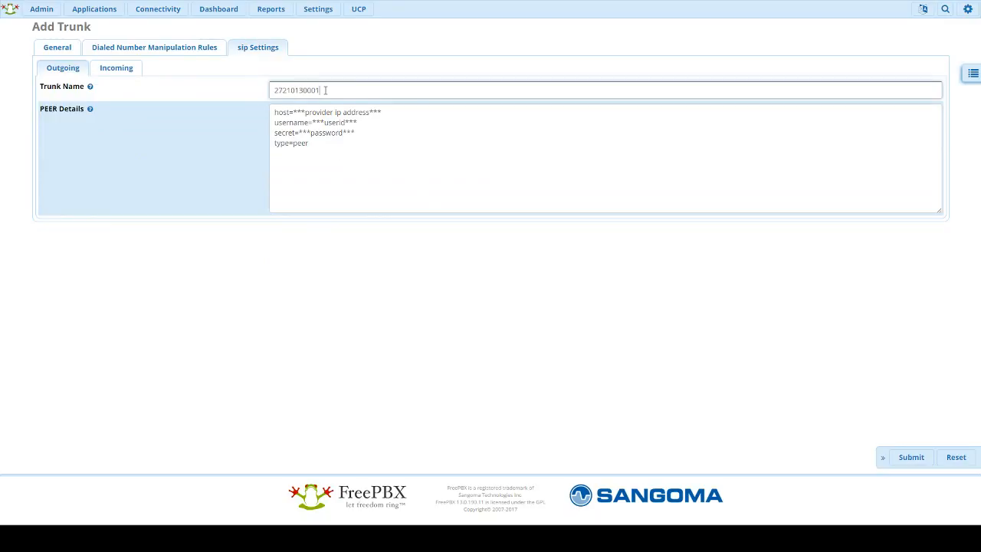
key(Tab)
key(ctrl+a)
key(BackSpace)
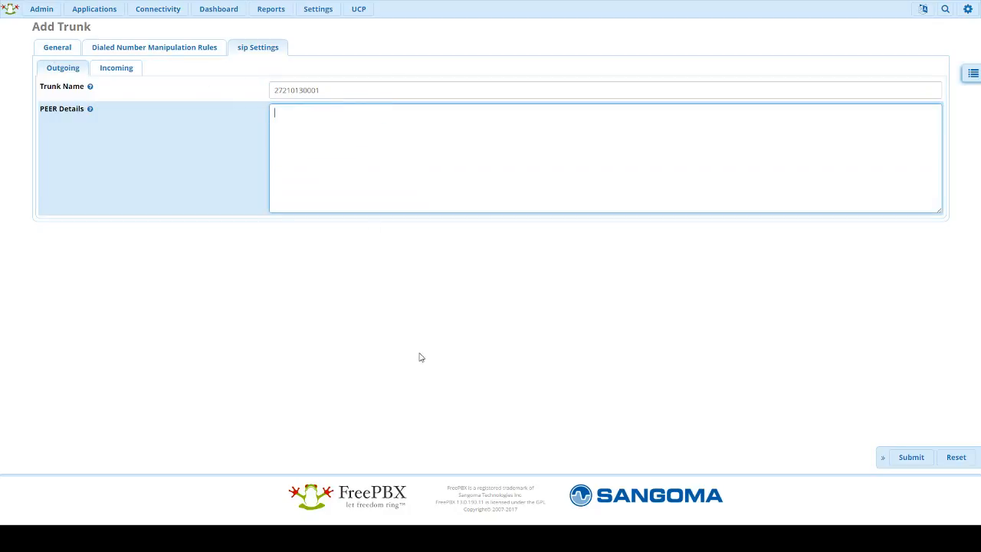
click(381, 354)
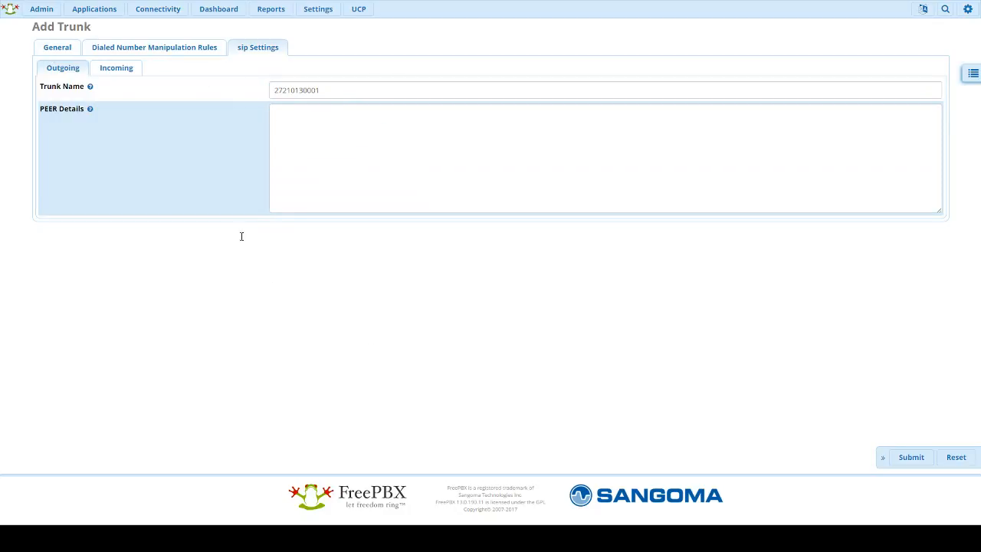
click(331, 150)
key(ctrl+v)
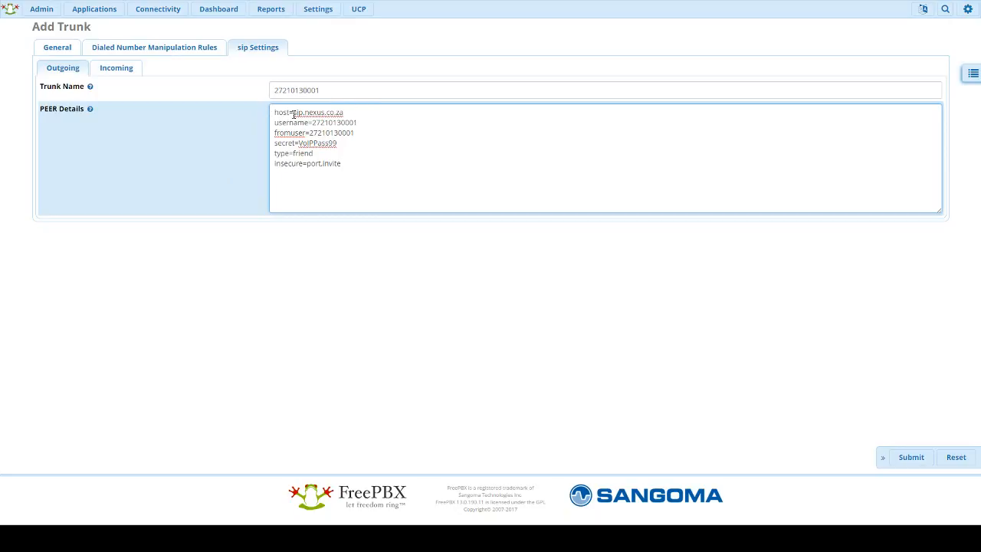
Step: Highlight the host sip.nexus.co.za, username, fromuser, secret, type=friend and insecure peer lines
drag(294, 114, 344, 113)
click(361, 122)
drag(312, 122, 355, 123)
click(282, 133)
drag(310, 133, 360, 133)
click(275, 146)
drag(298, 143, 338, 143)
drag(274, 153, 304, 163)
click(325, 188)
click(308, 171)
Step: Enter the INBOUND_ user context in the trunk's incoming SIP settings
click(112, 72)
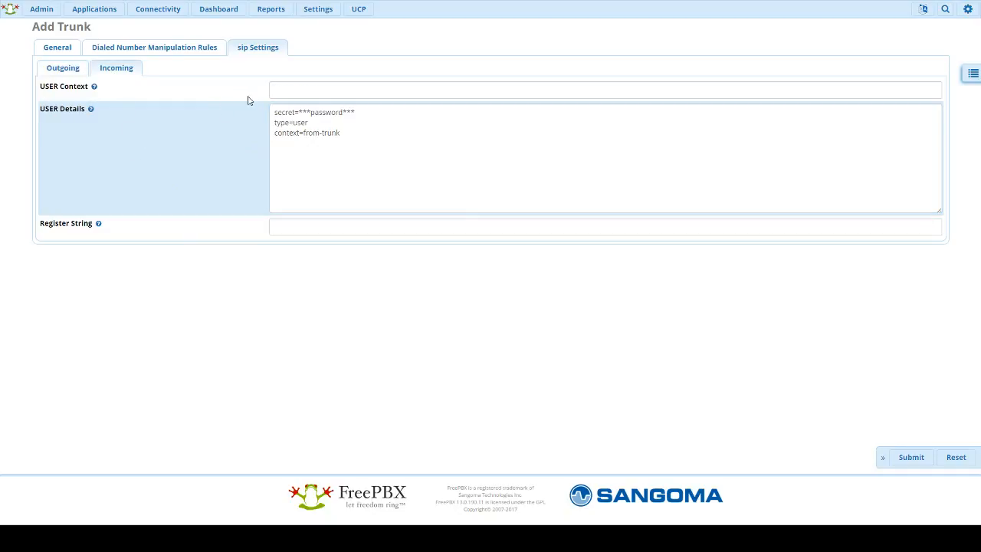
click(300, 90)
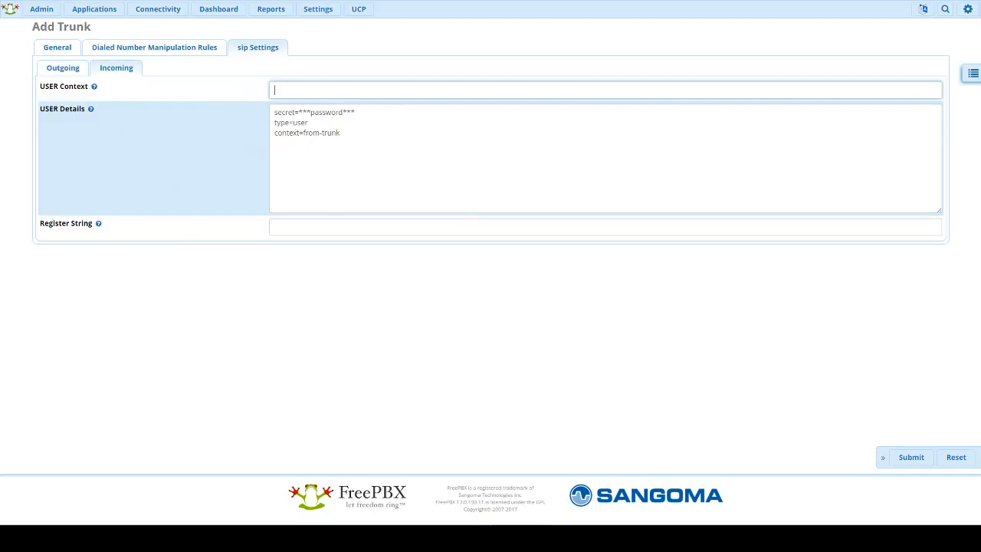
click(247, 246)
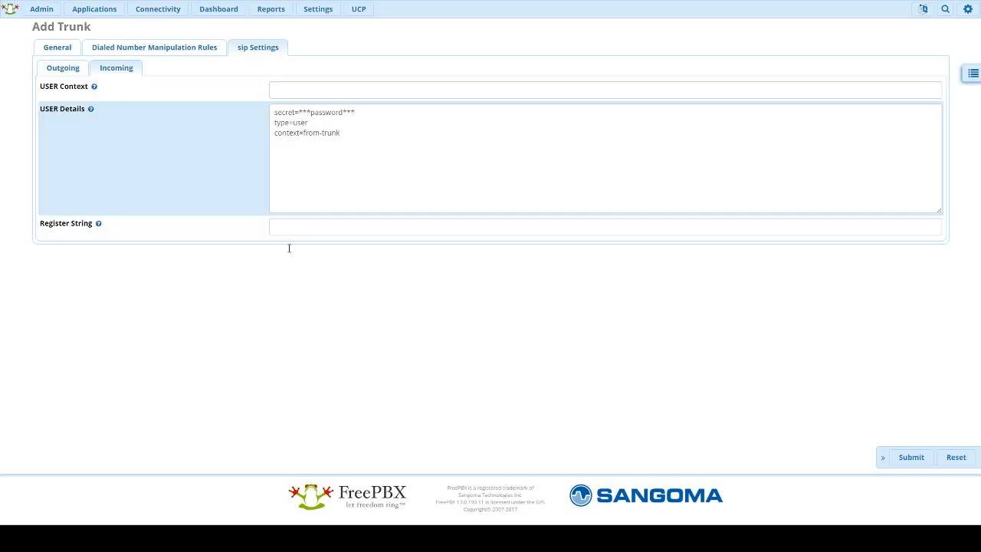
click(314, 94)
key(ctrl+v)
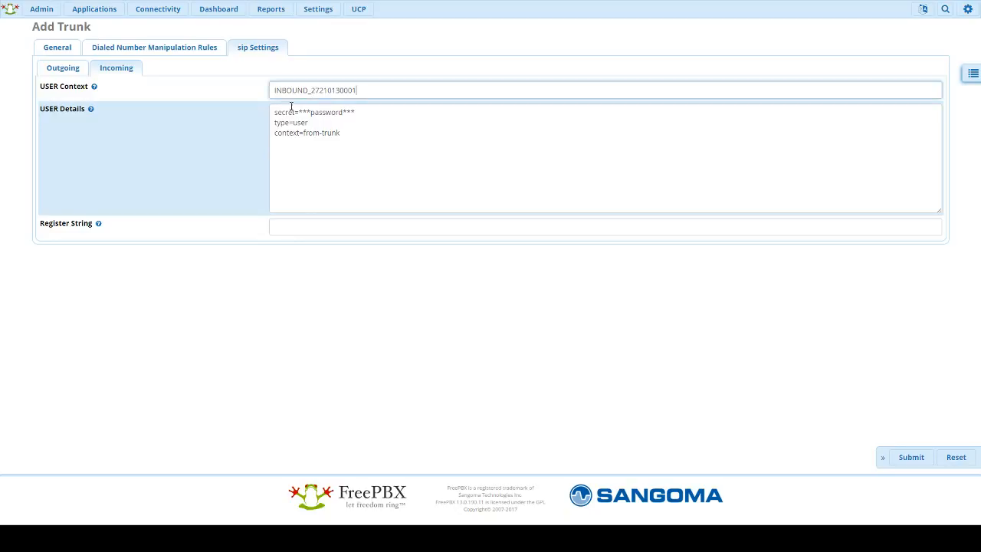
drag(310, 94, 376, 92)
click(376, 93)
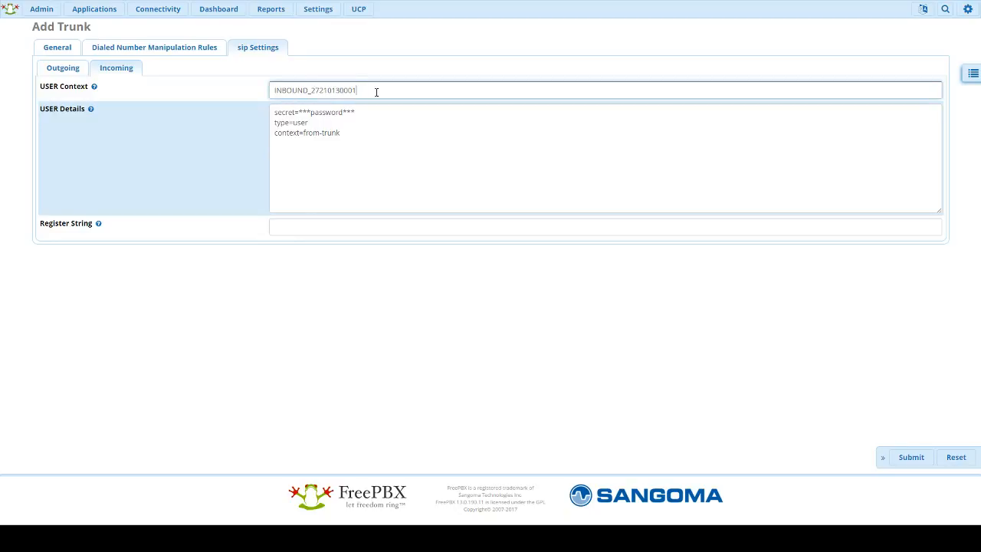
click(257, 123)
click(273, 93)
drag(273, 94, 377, 91)
click(322, 90)
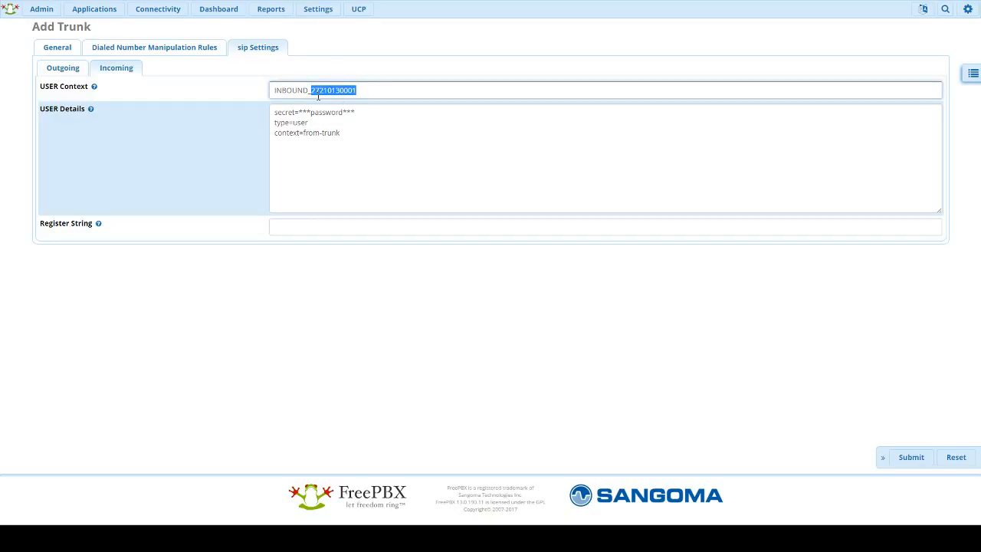
Step: Replace the USER Details with the new secret, type=peer, context and nat=no lines
click(362, 133)
key(ctrl+a)
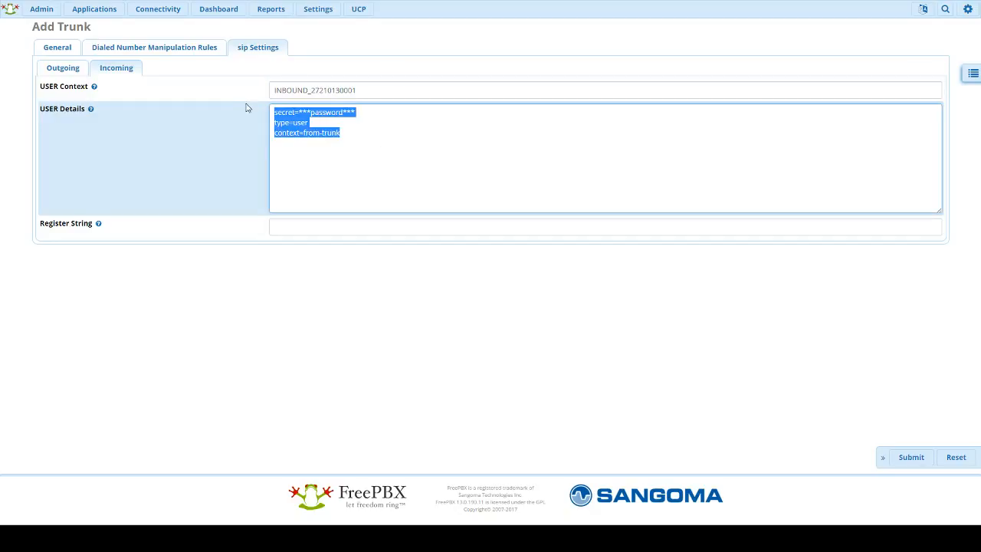
key(BackSpace)
click(206, 277)
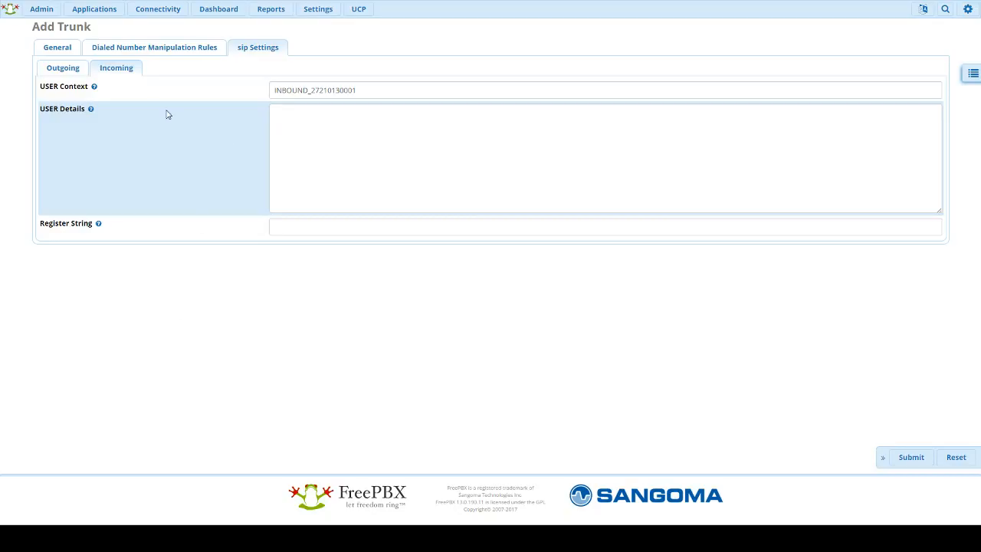
click(309, 135)
key(ctrl+v)
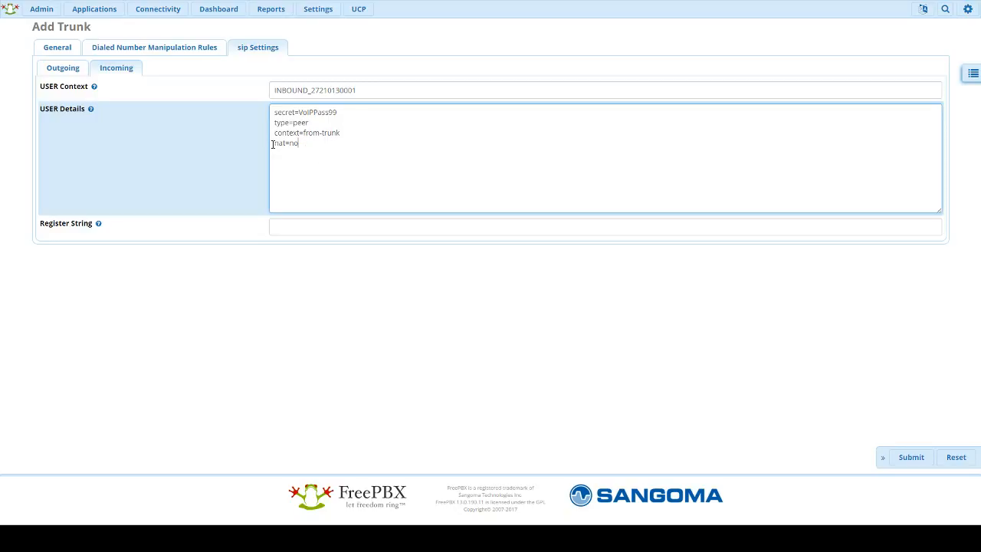
mouse_move(273, 144)
mouse_down()
mouse_move(305, 140)
mouse_move(263, 151)
mouse_up()
click(309, 149)
click(305, 144)
click(300, 144)
click(275, 143)
triple_click(303, 145)
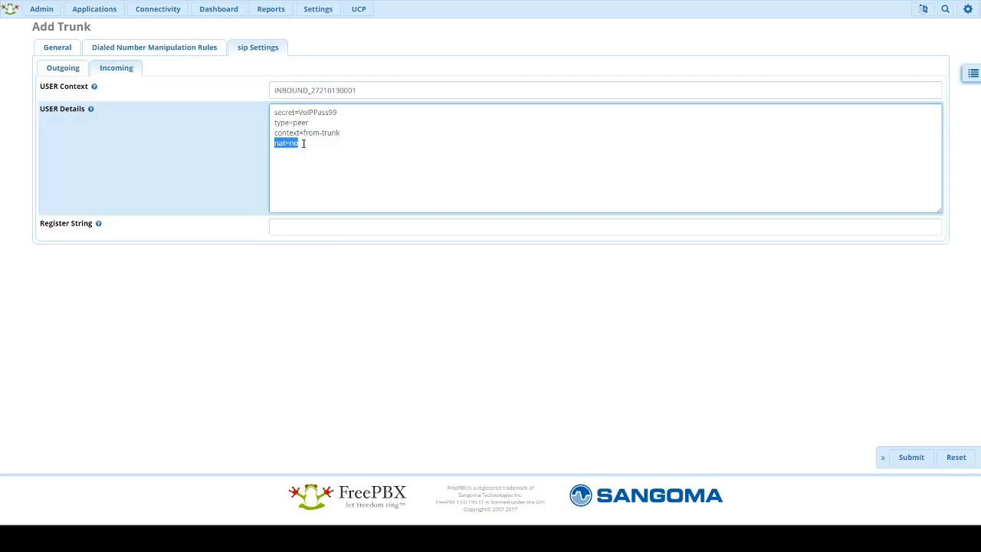
Step: Paste the trunk's Register String and submit the new SIP trunk
click(309, 222)
click(356, 392)
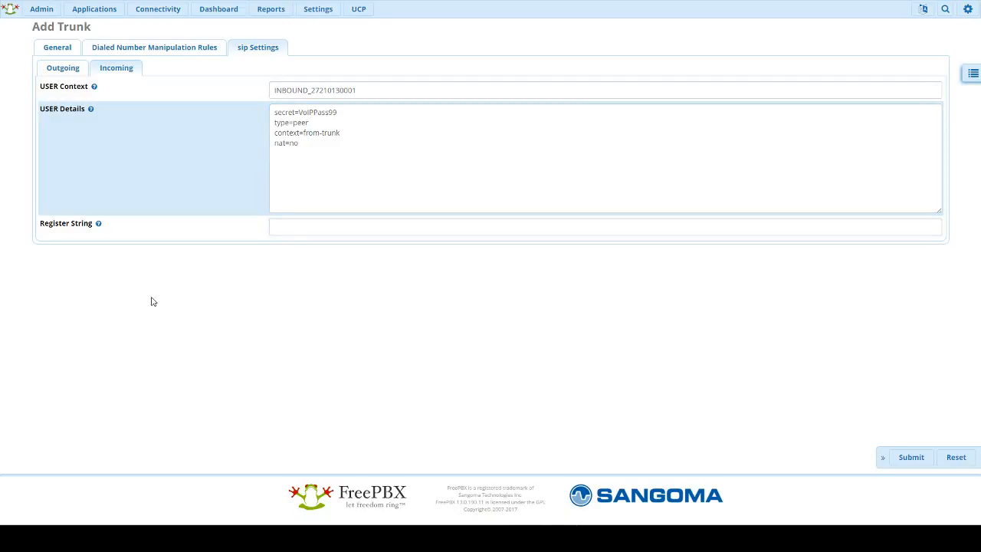
click(311, 228)
key(ctrl+v)
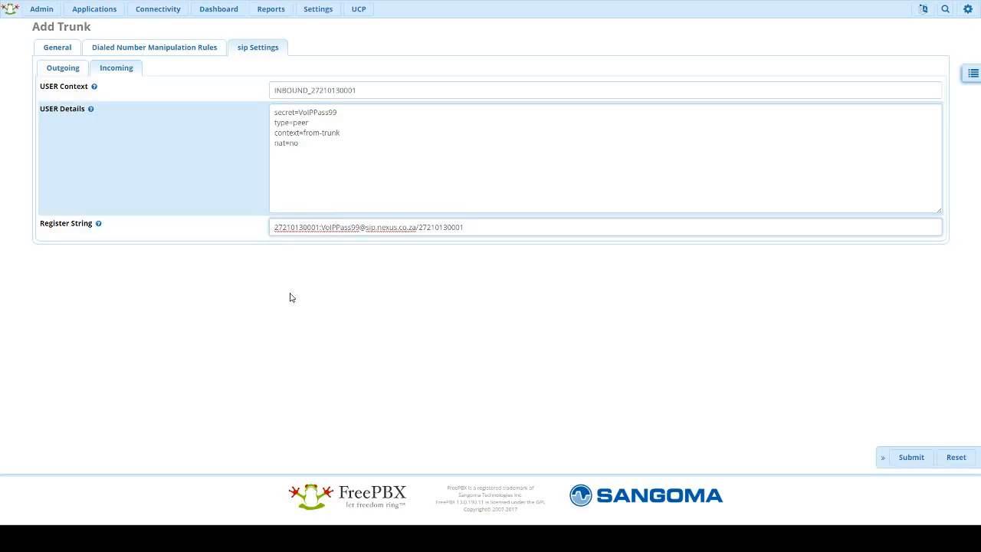
click(290, 297)
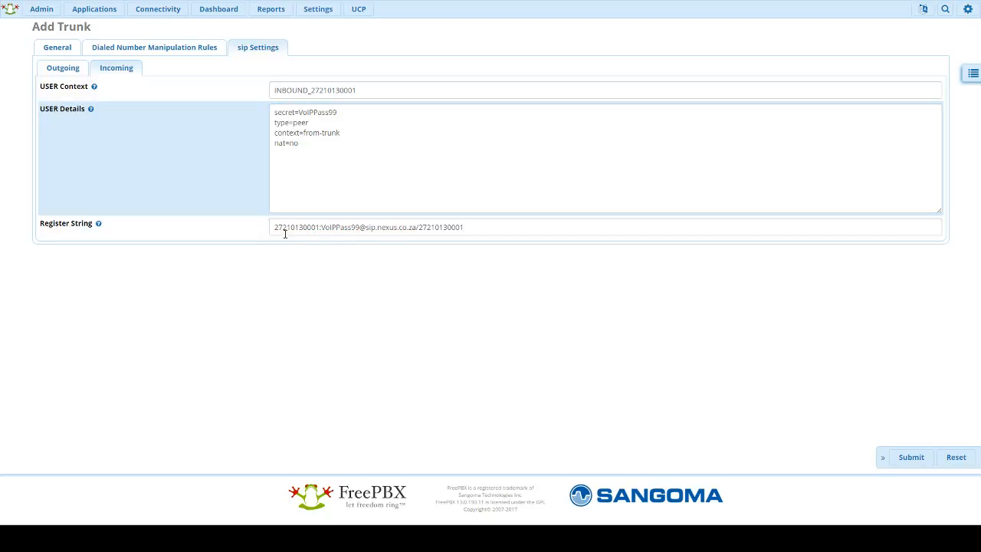
click(328, 229)
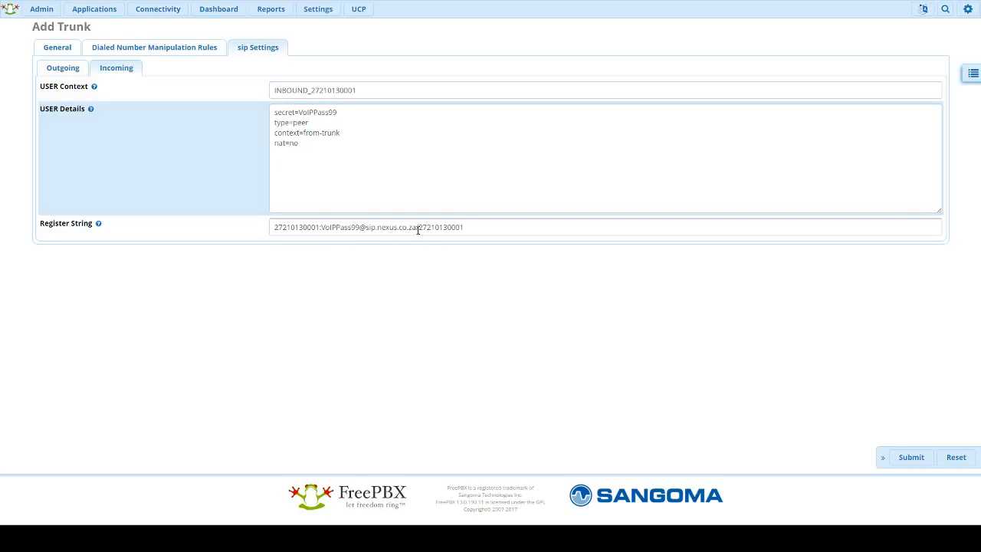
click(465, 227)
click(477, 297)
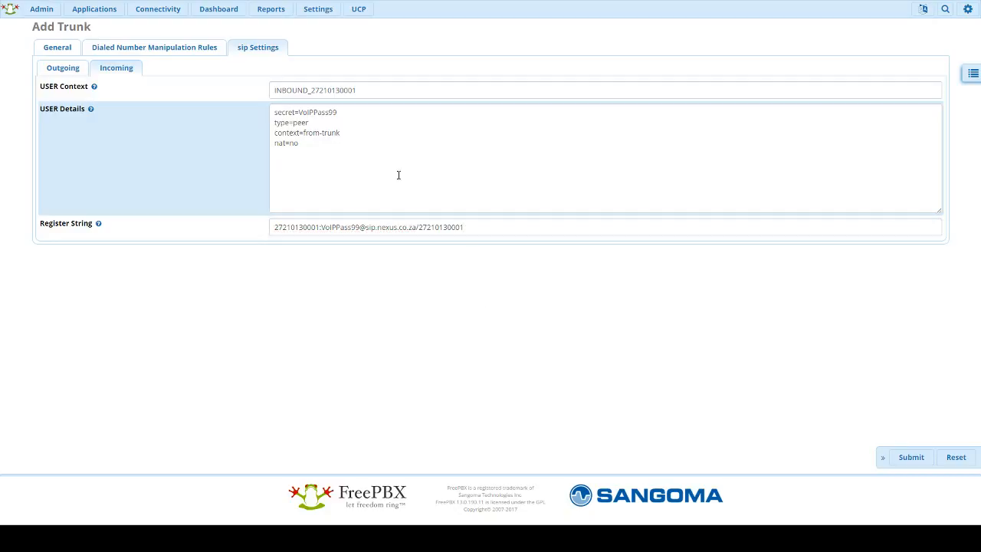
click(906, 464)
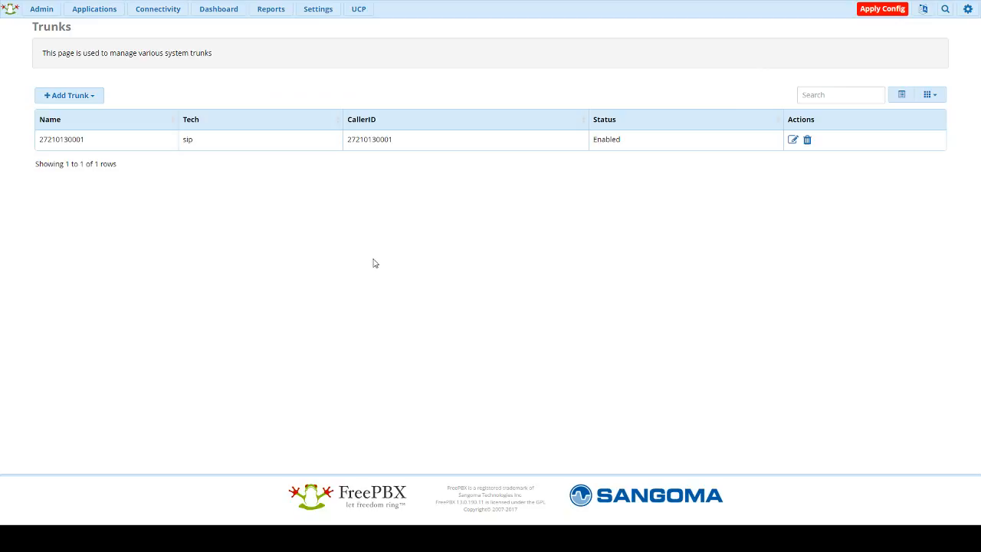
Step: Apply Config so the new SIP trunk takes effect
click(887, 12)
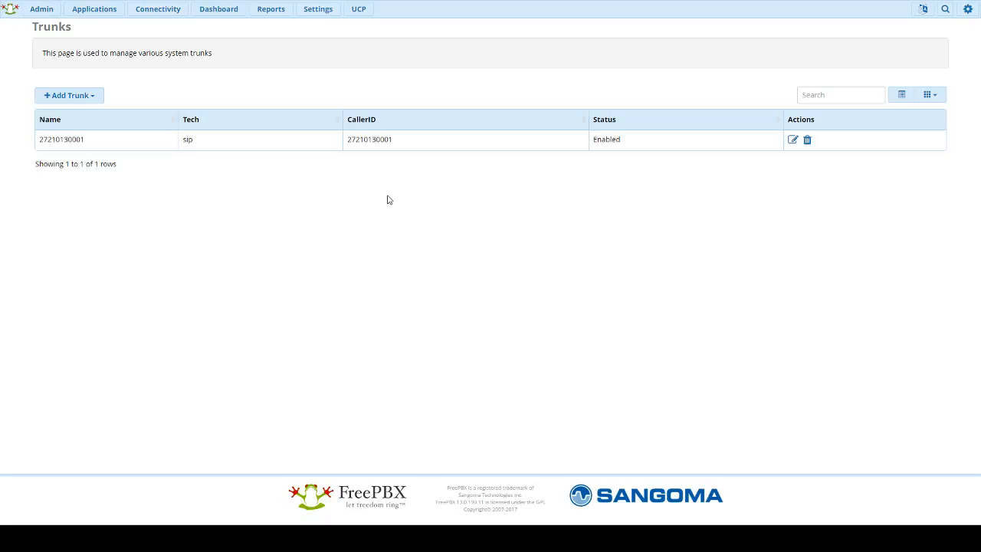
click(271, 11)
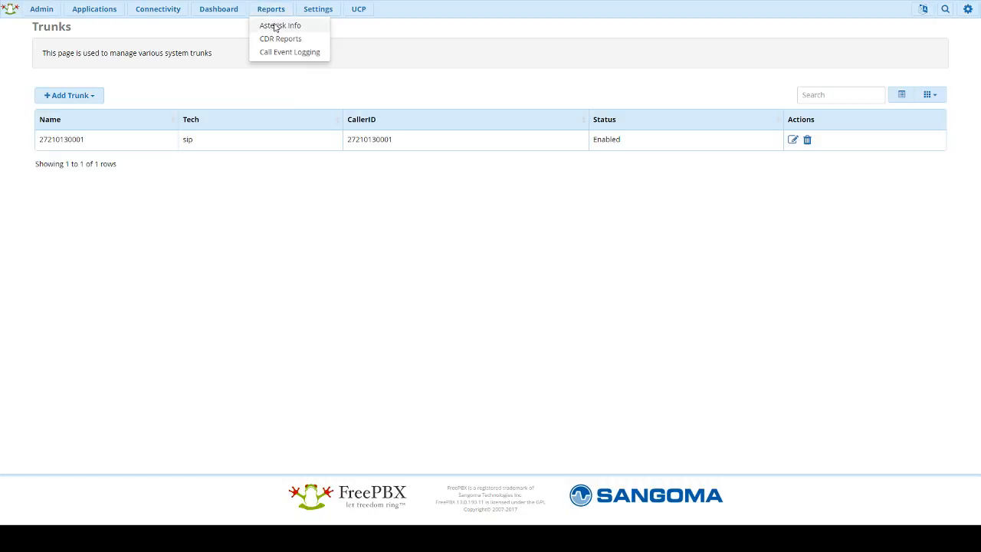
Step: Check Asterisk Info Registries to confirm the sip.nexus.co.za:5060 trunk is Registered
click(275, 26)
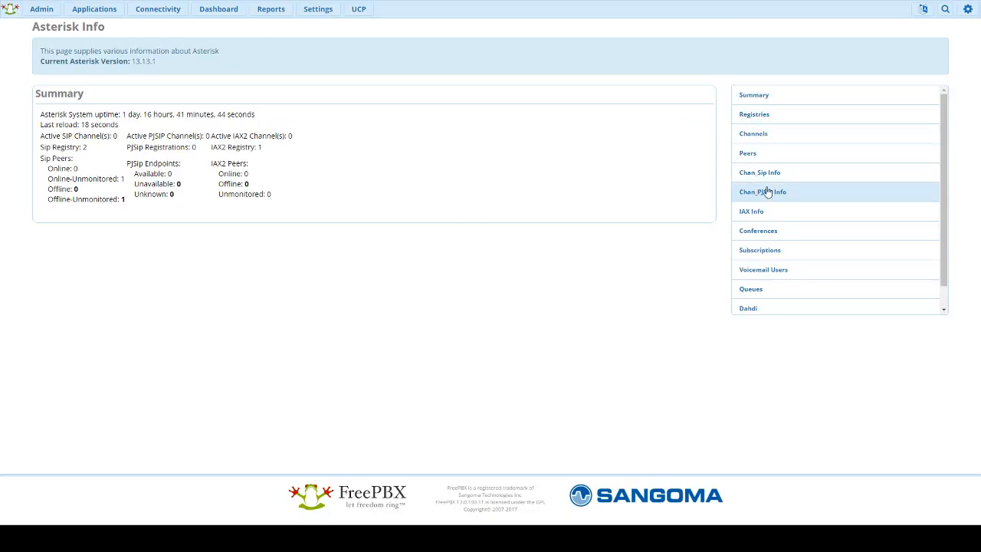
click(758, 119)
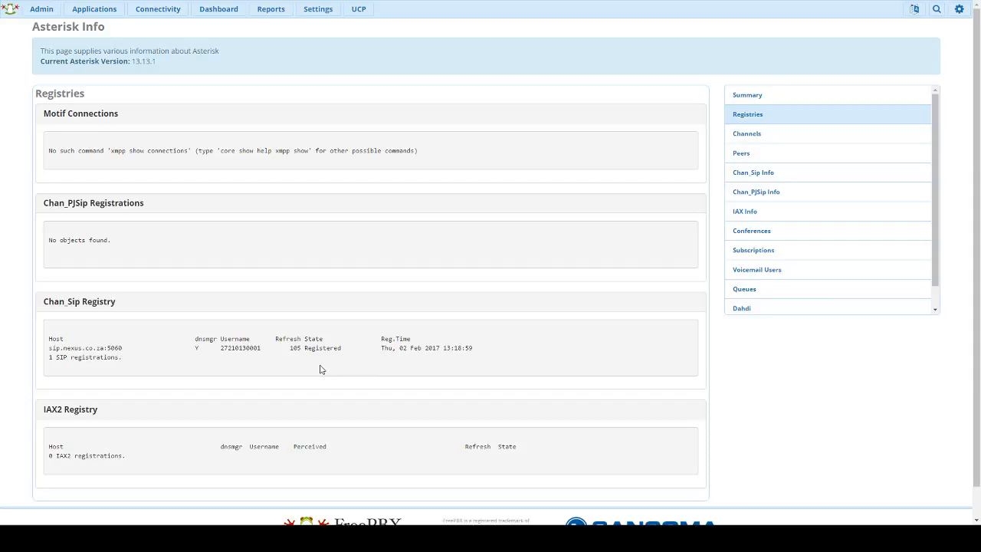
click(243, 350)
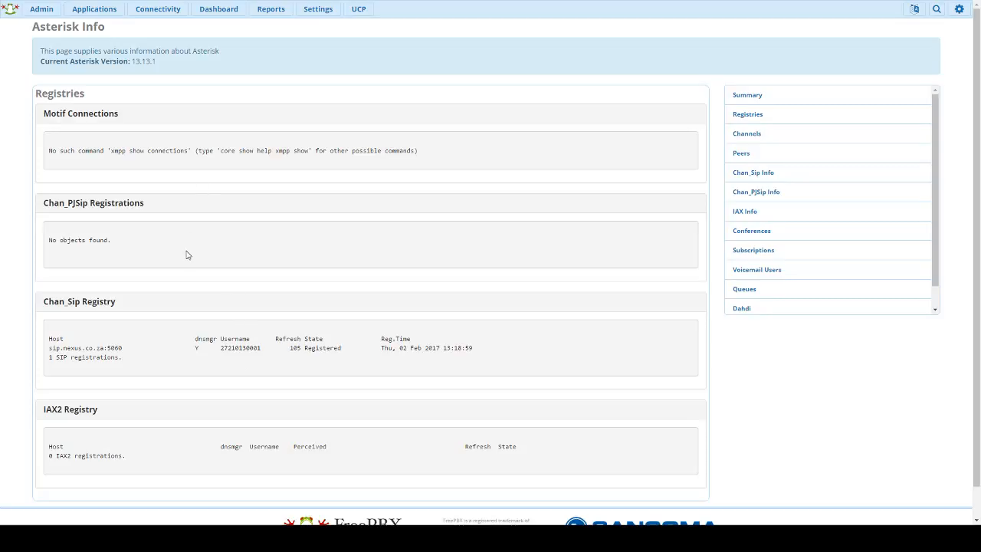
click(97, 14)
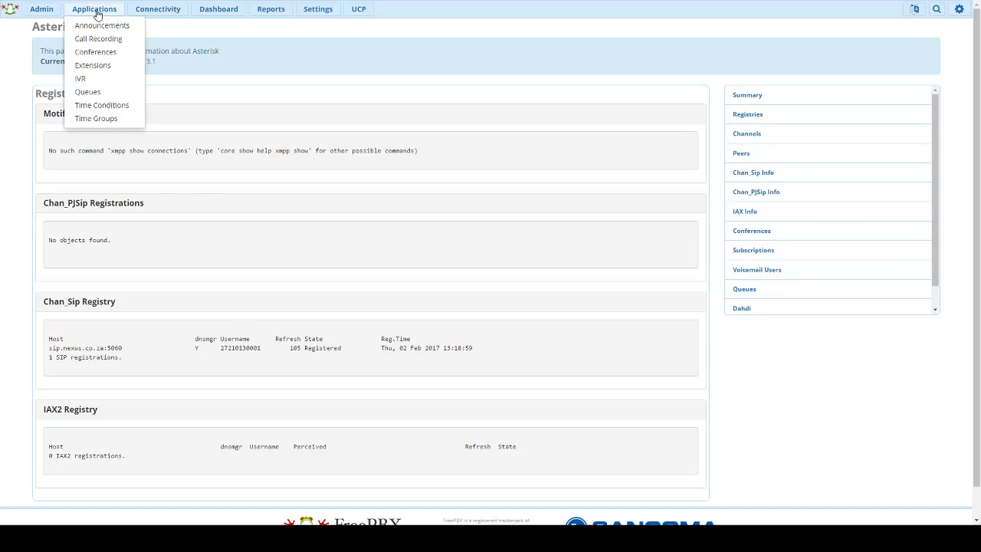
Step: Add Chan_SIP extension 1000 named Sales with the line's number as outbound caller ID
click(109, 68)
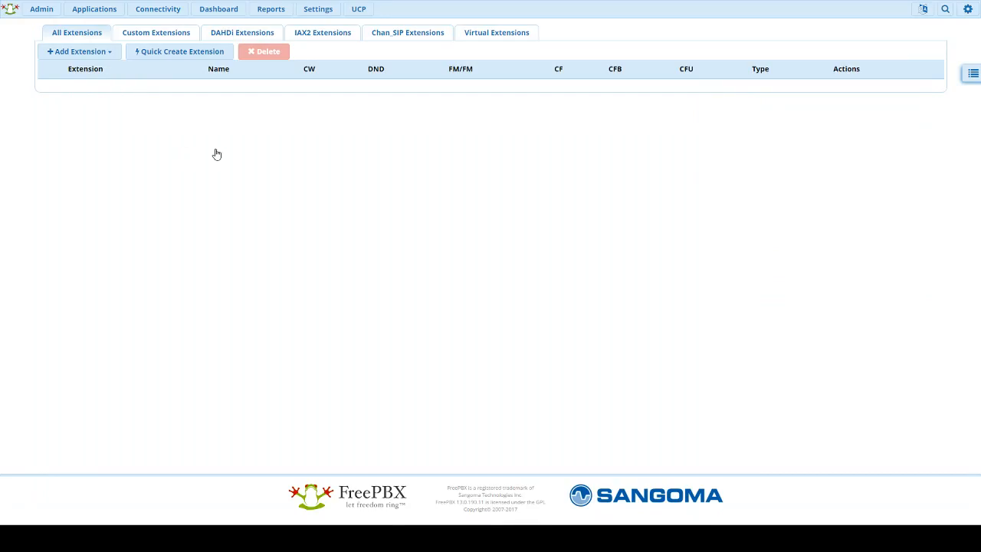
click(85, 61)
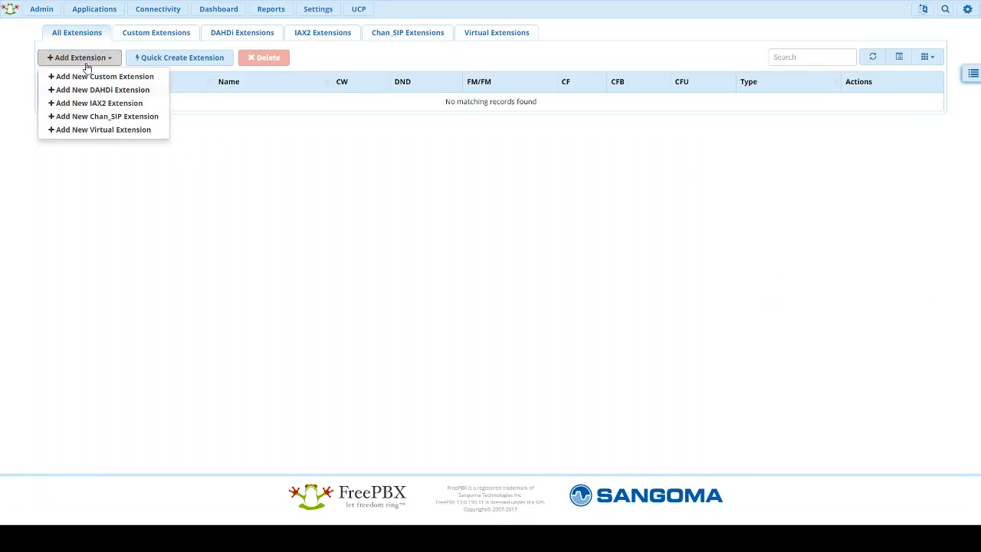
click(111, 121)
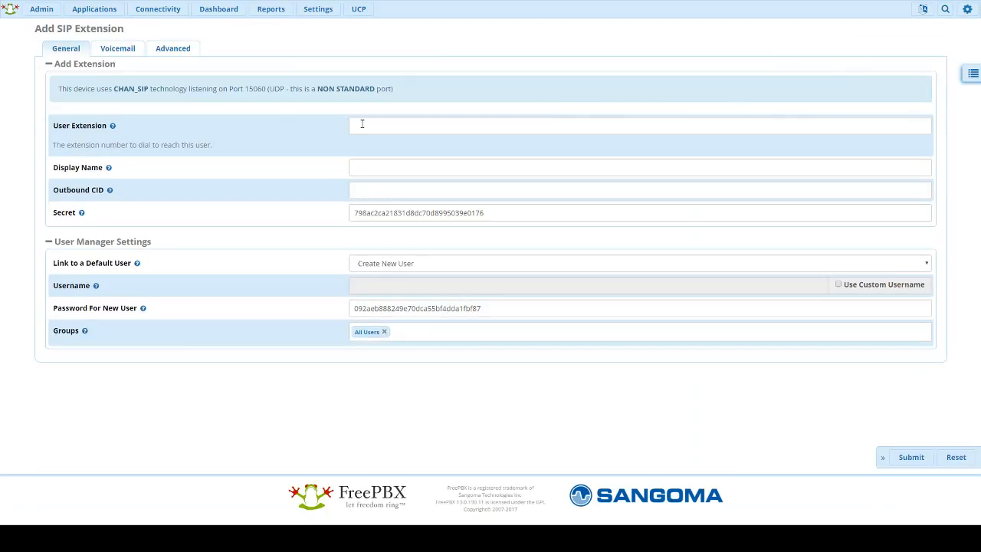
click(362, 125)
text(1000)
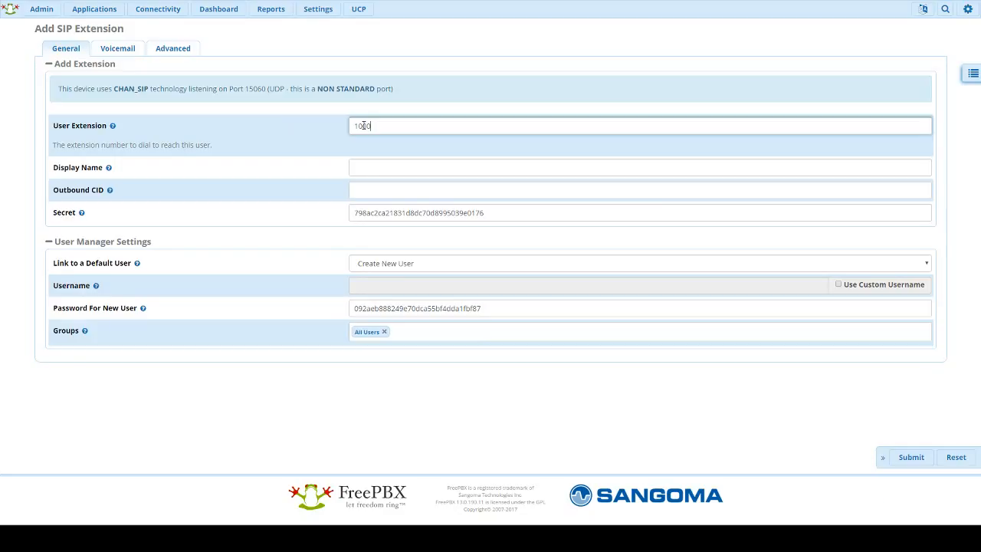
click(374, 174)
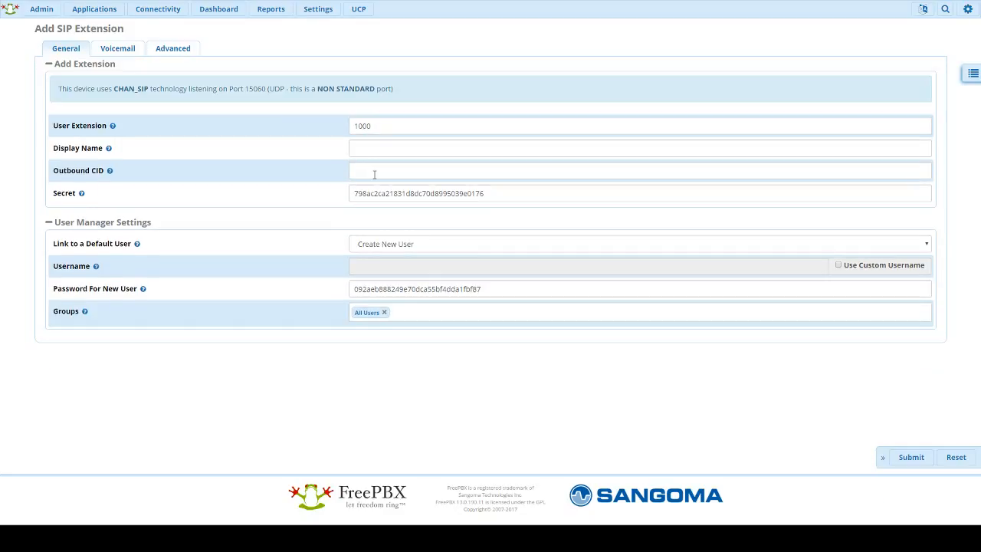
text(Sales)
key(Tab)
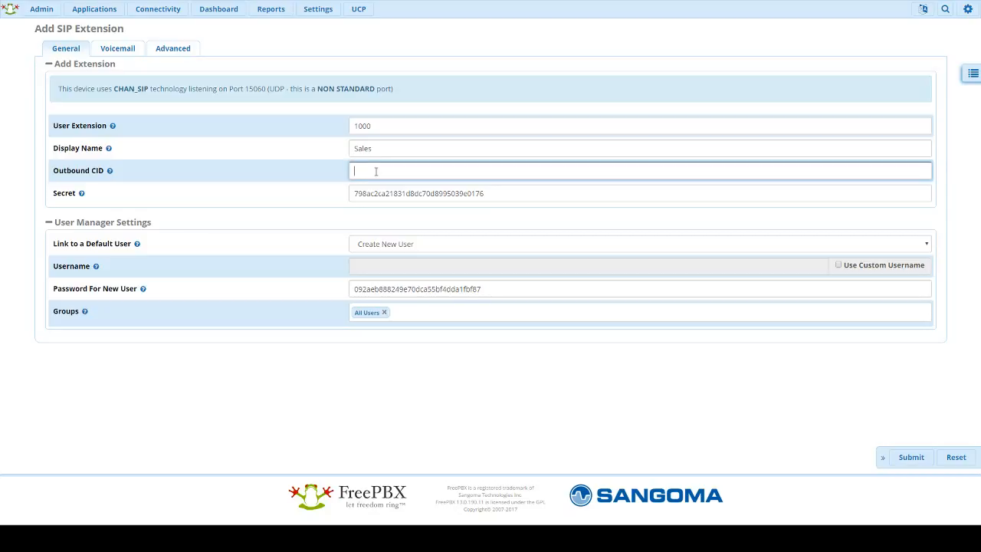
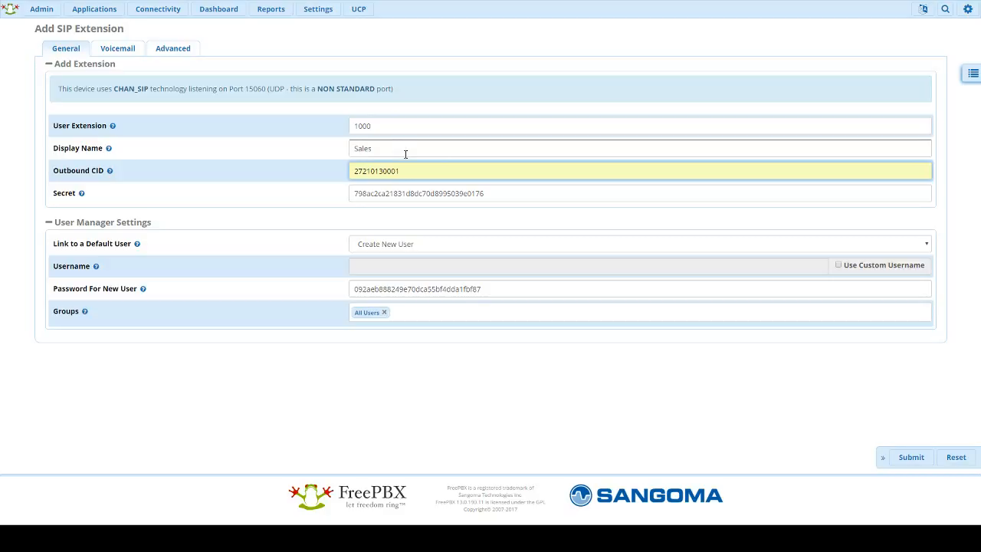
click(495, 193)
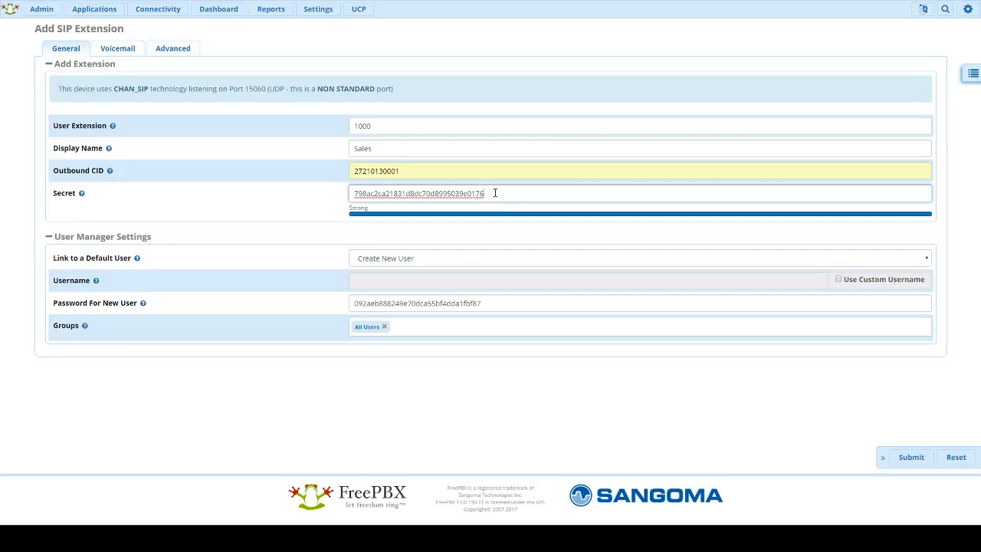
Step: Point out the extension's generated secret, SIP port 15060 and extension number 1000
drag(495, 193, 335, 203)
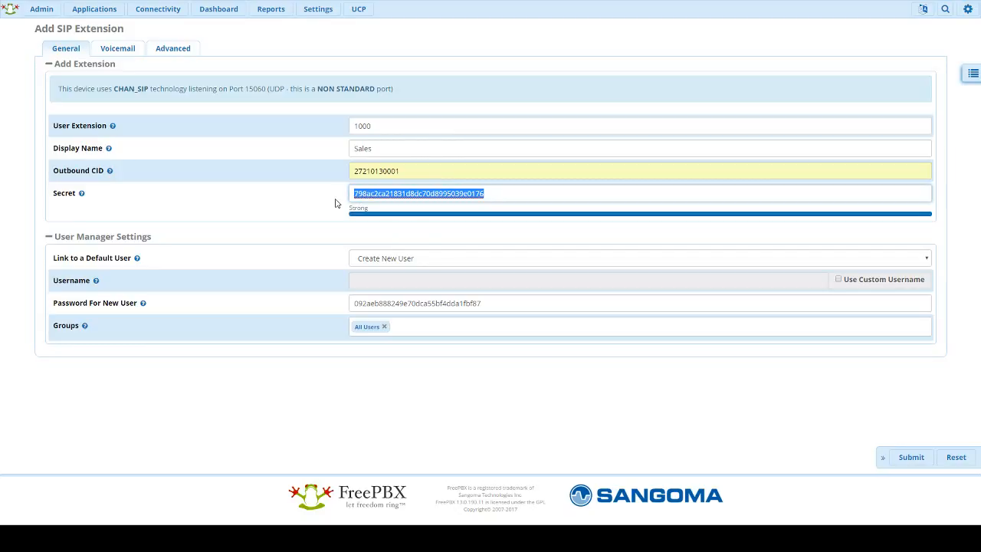
click(335, 203)
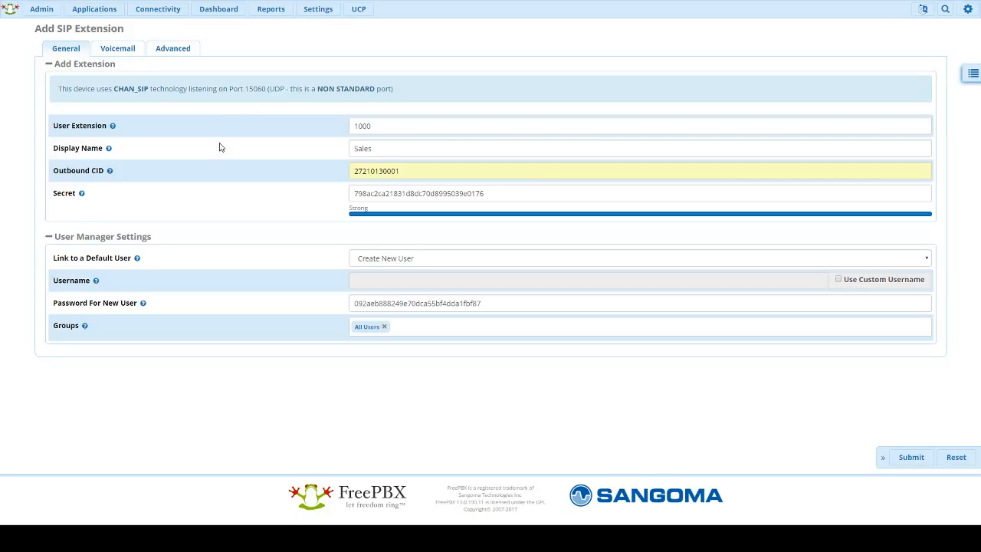
drag(243, 89, 263, 89)
click(255, 102)
click(250, 102)
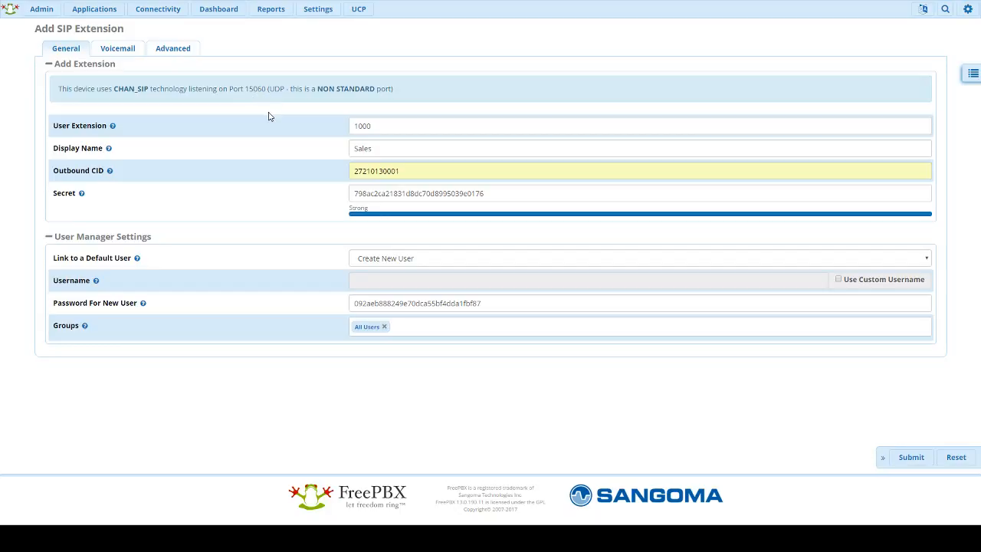
double_click(405, 192)
click(338, 196)
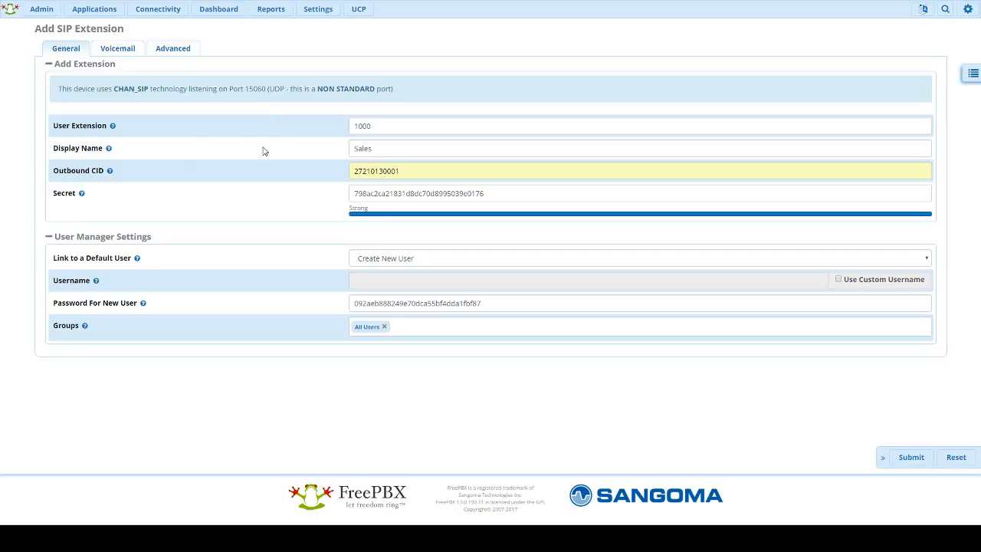
double_click(387, 127)
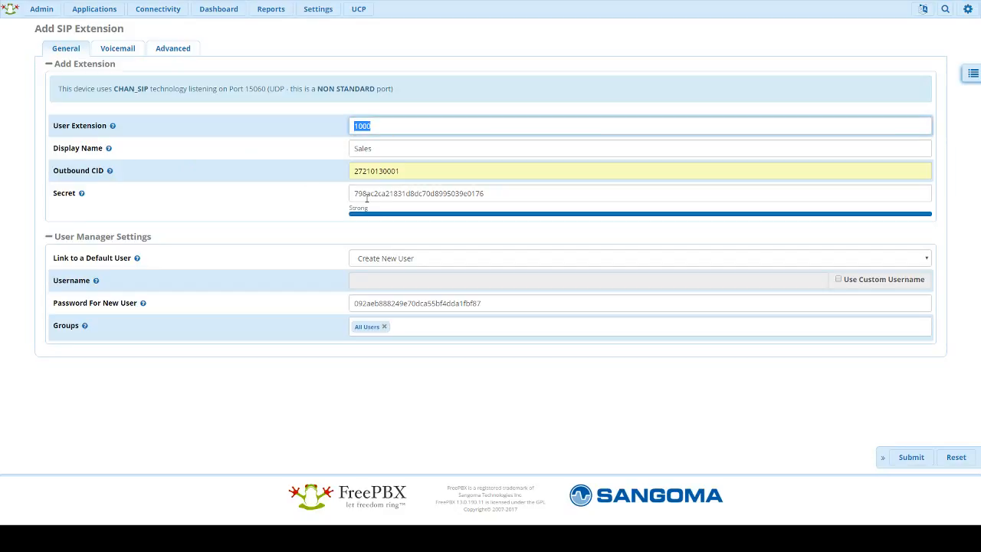
drag(352, 194, 520, 194)
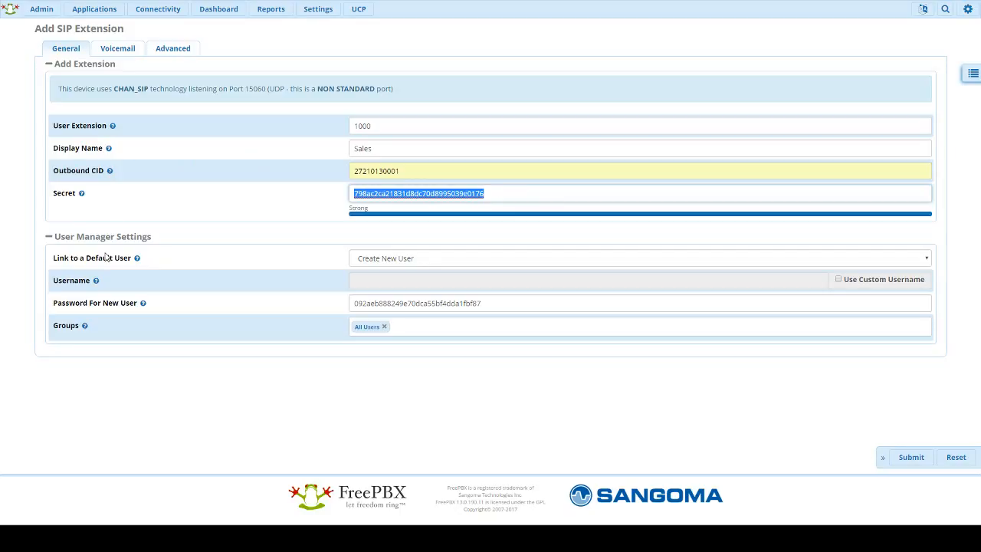
Step: Set 'Link to a Default User' to None for extension 1000
click(382, 261)
click(386, 275)
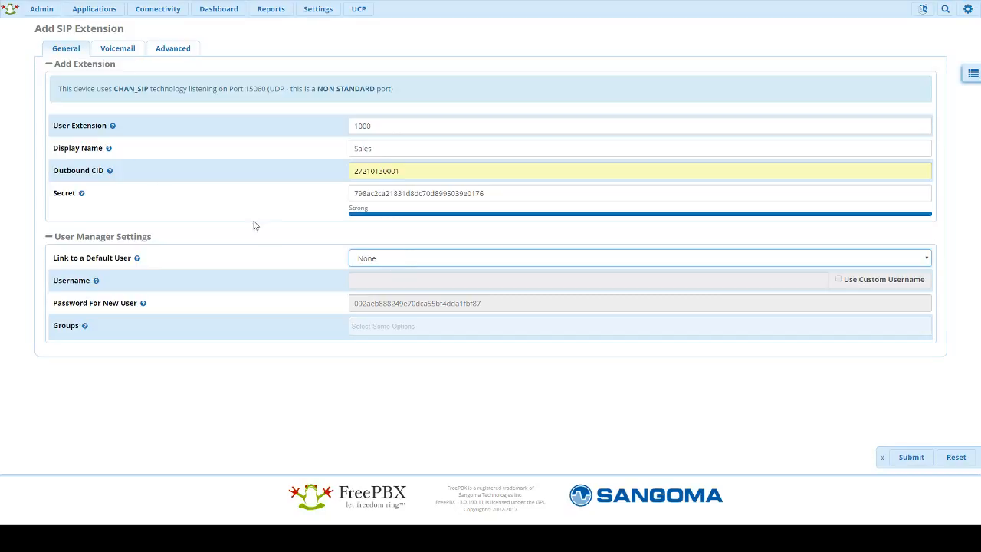
click(112, 52)
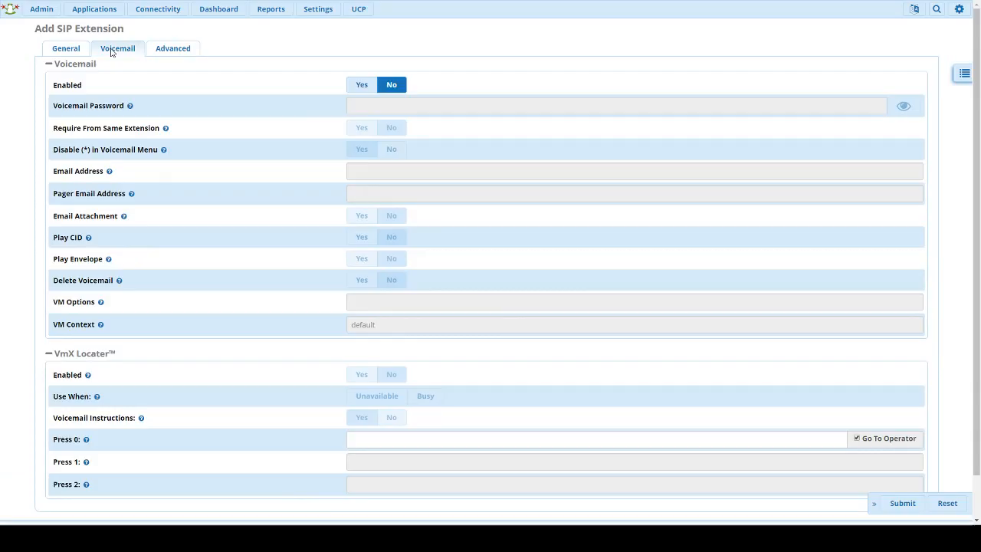
Step: Enable voicemail for extension 1000 and set a voicemail password
click(357, 90)
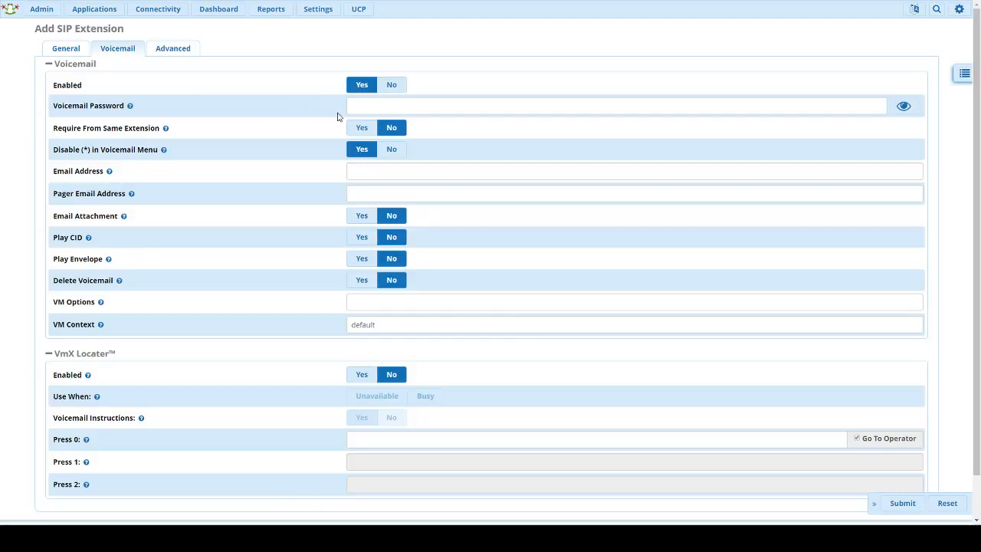
click(375, 108)
text(•••)
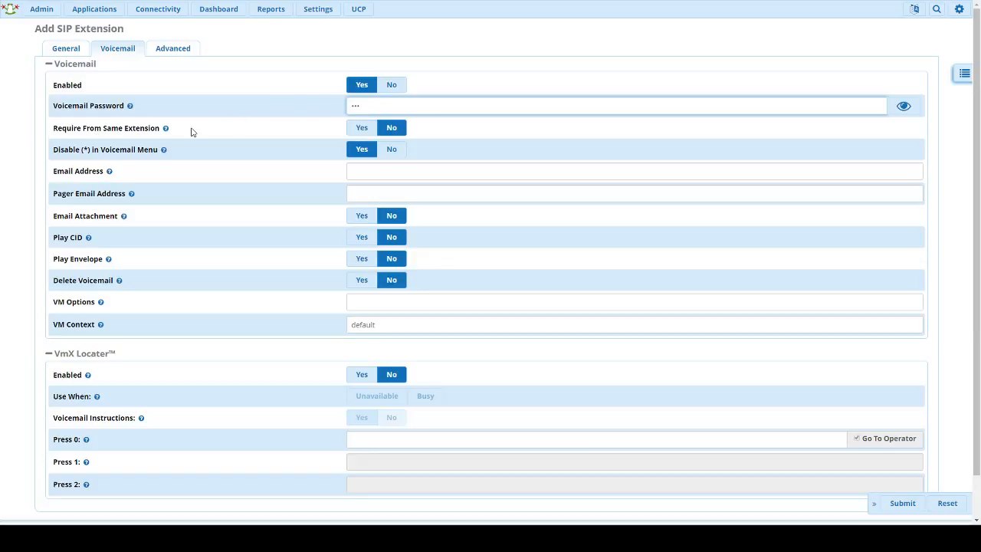
mouse_move(166, 130)
click(358, 174)
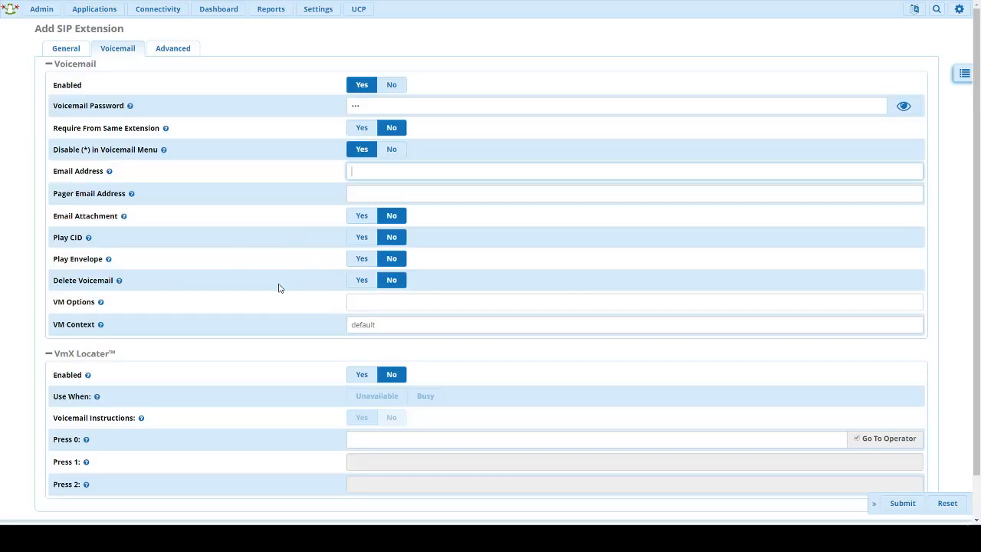
click(177, 55)
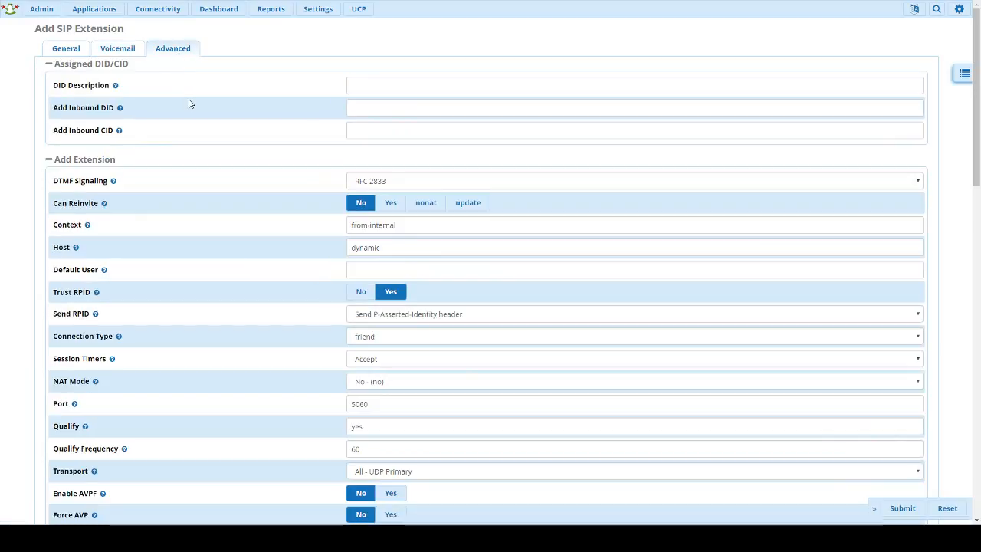
Step: Return to extension 1000's Voicemail settings to save it
click(127, 46)
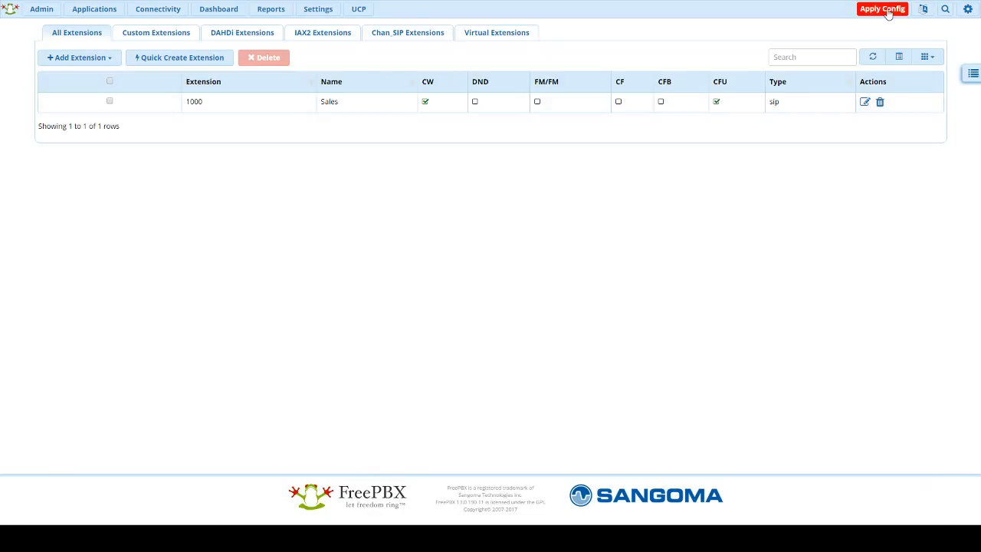
Step: Apply the pending configuration so extension 1000 Sales takes effect
click(882, 10)
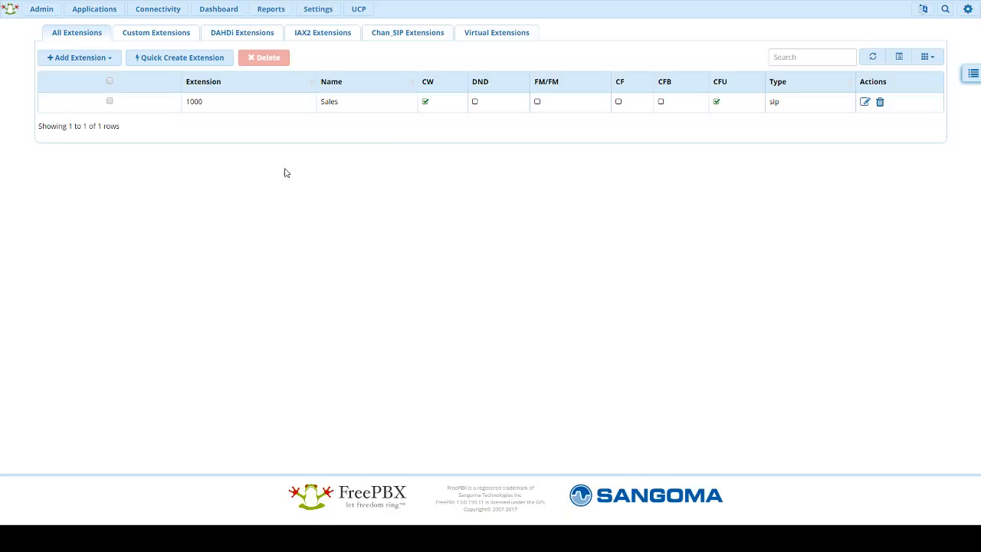
Step: Start a new inbound route with the description 'Inbound'
click(158, 9)
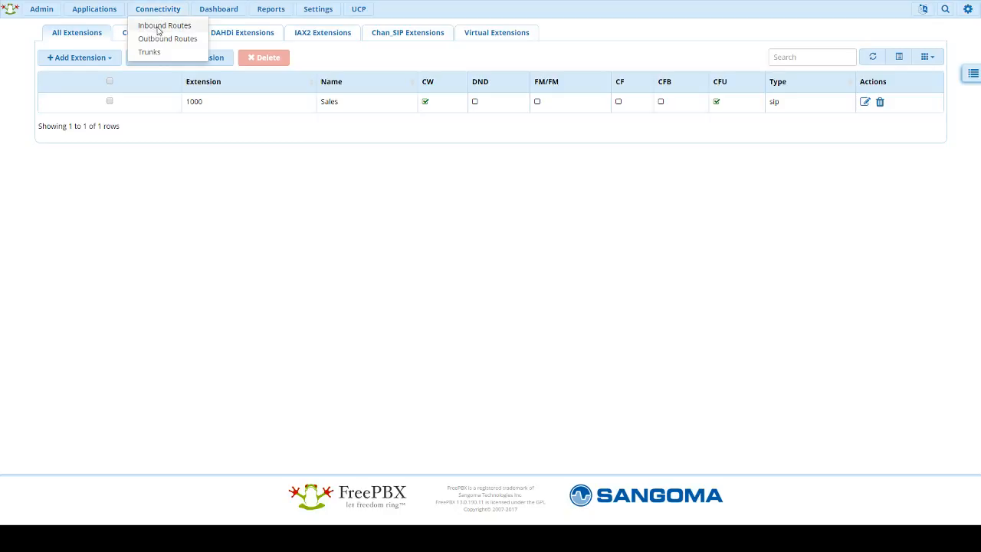
click(159, 28)
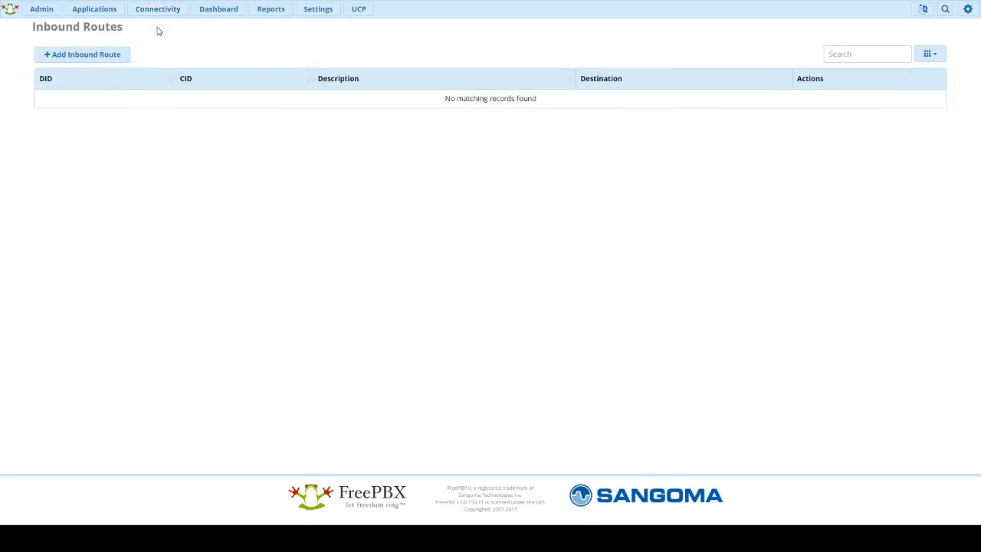
click(91, 57)
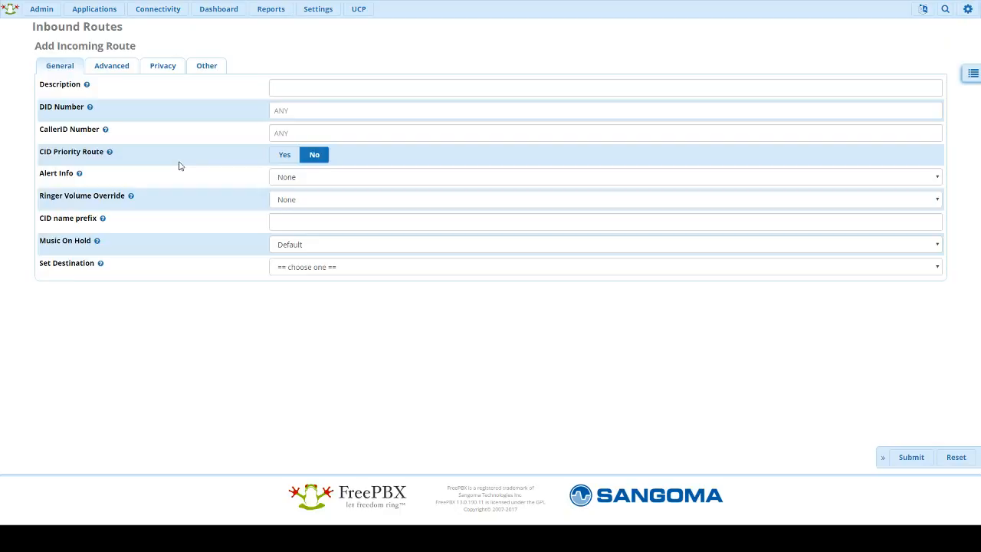
click(283, 88)
text(In)
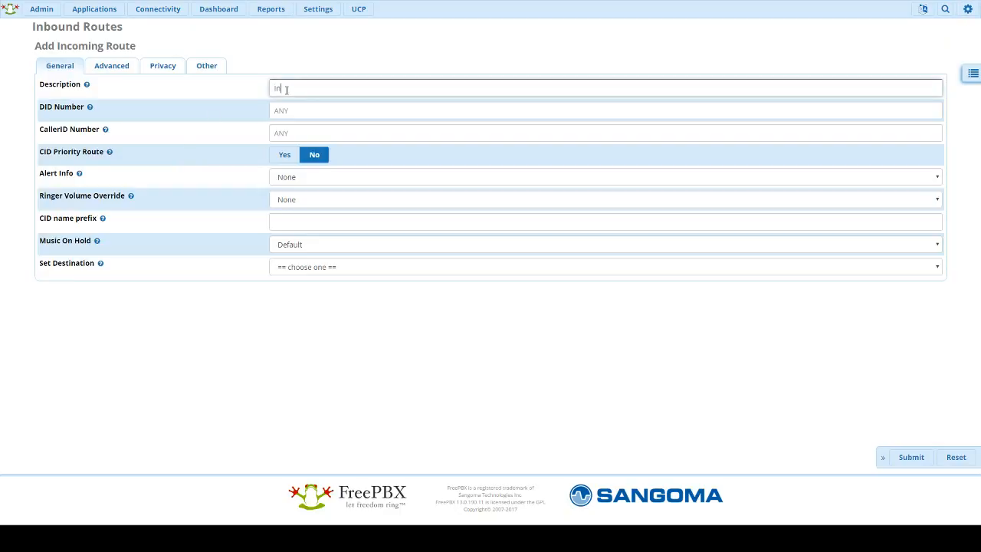
text(bound)
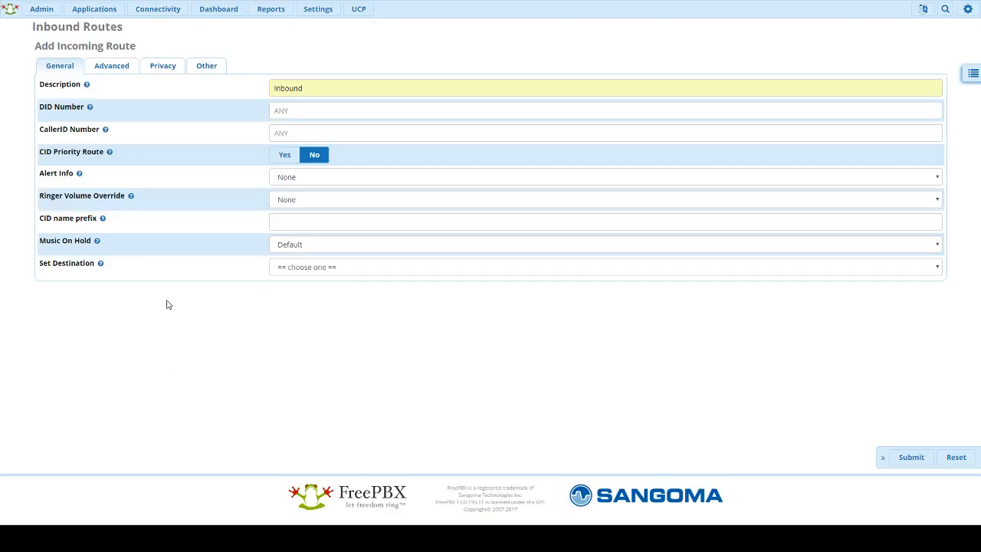
Step: Set the route's destination to Extensions > 1000 Sales and save it
click(303, 268)
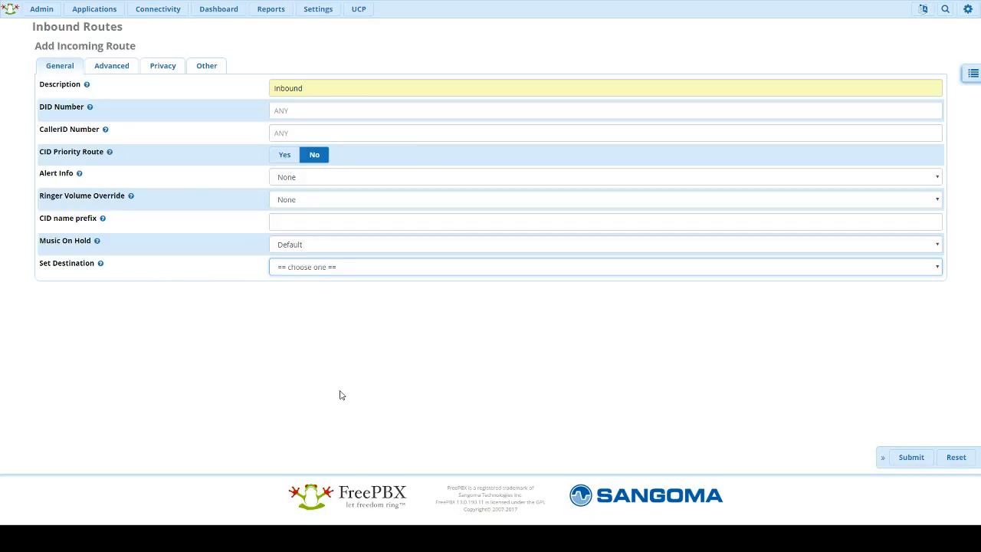
click(351, 334)
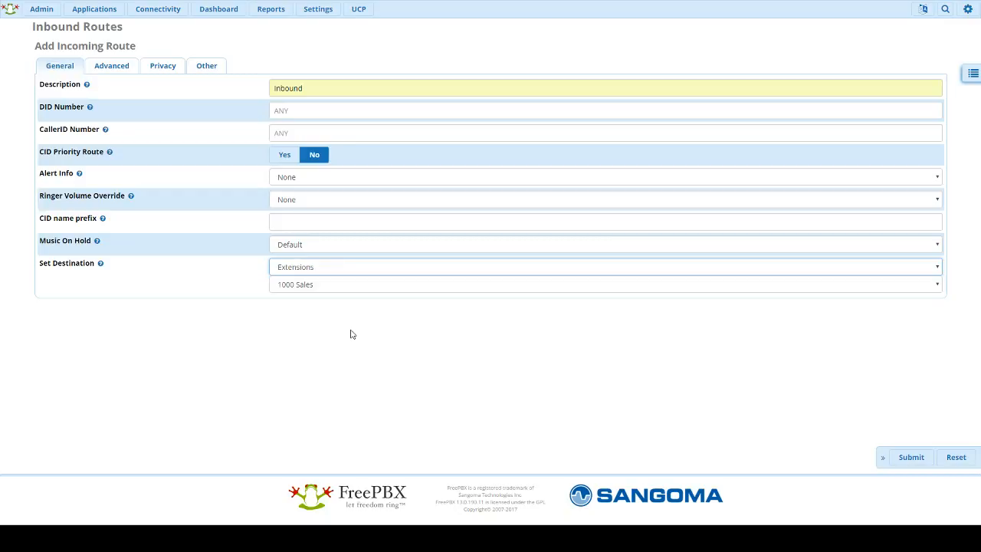
click(305, 286)
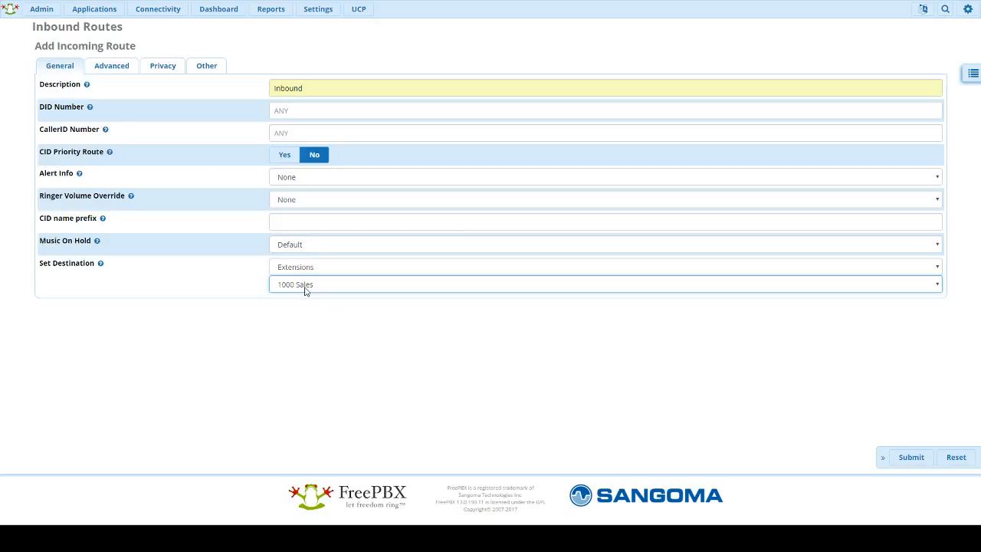
click(283, 338)
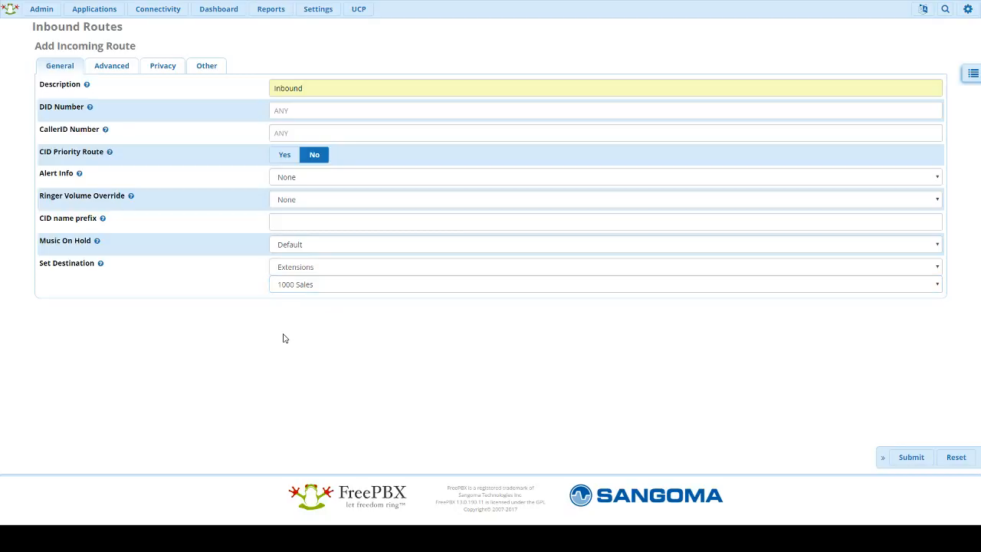
click(119, 67)
click(157, 67)
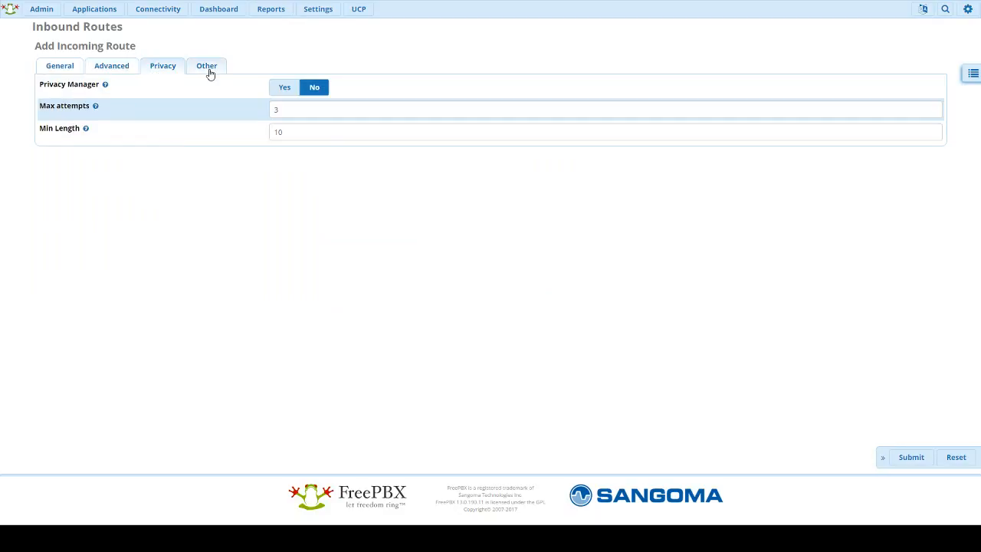
click(207, 69)
click(61, 67)
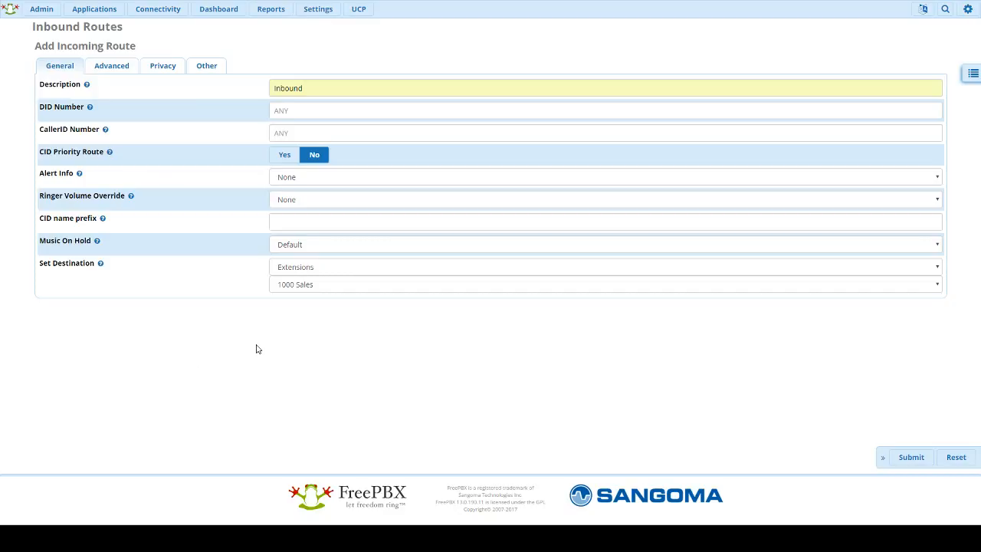
click(911, 458)
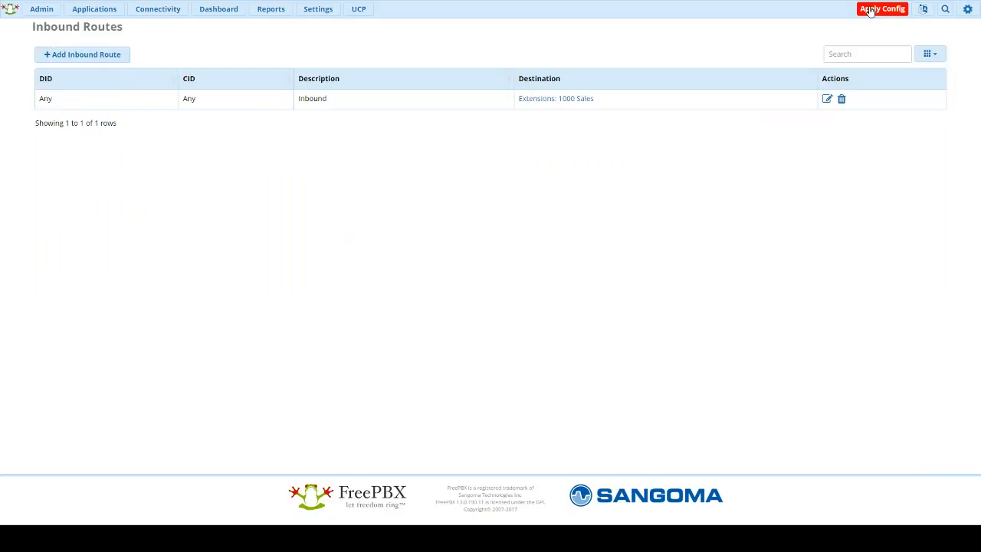
Step: Apply the configuration so the new Inbound route to 1000 Sales takes effect
click(870, 10)
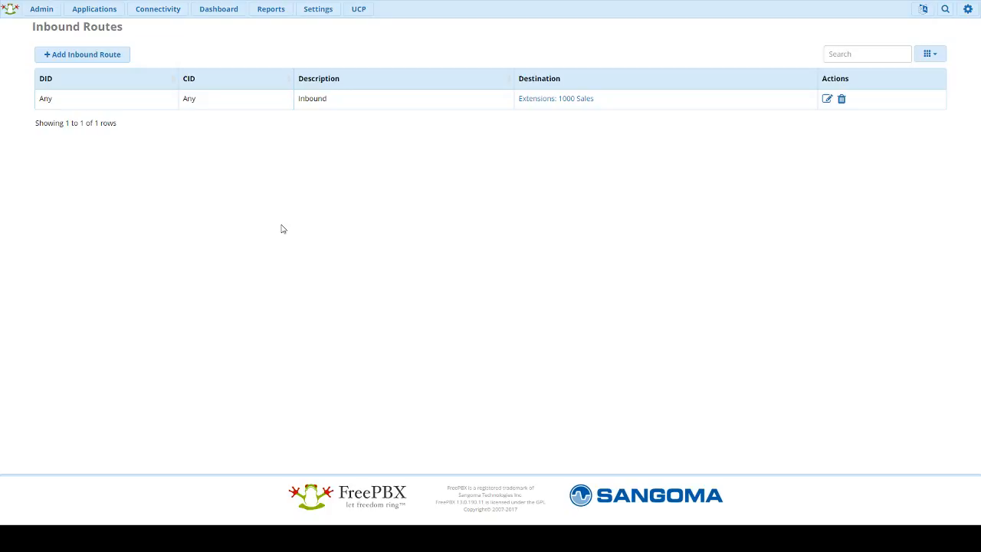
mouse_move(141, 11)
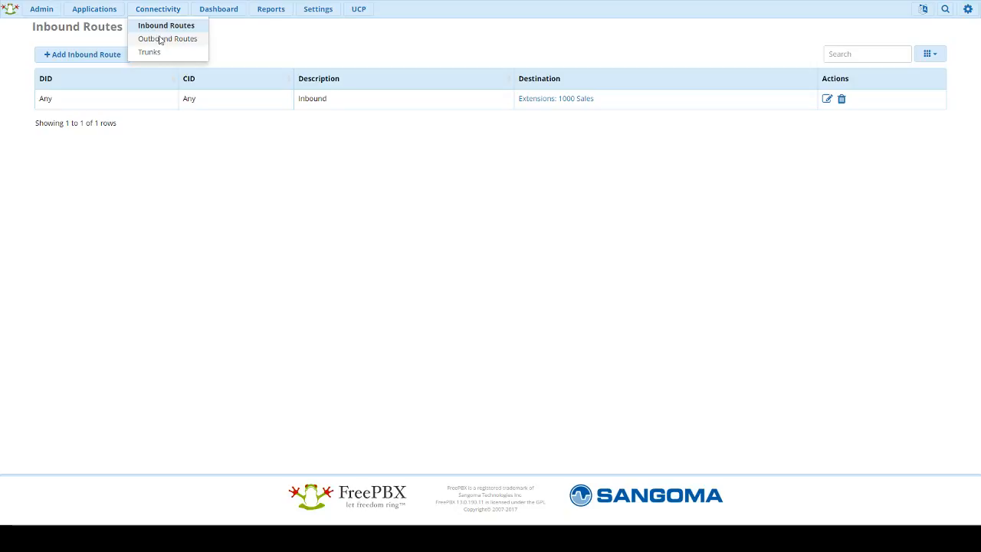
Step: Create an outbound route named 'Outbound' with the SIP trunk in its trunk sequence
click(161, 40)
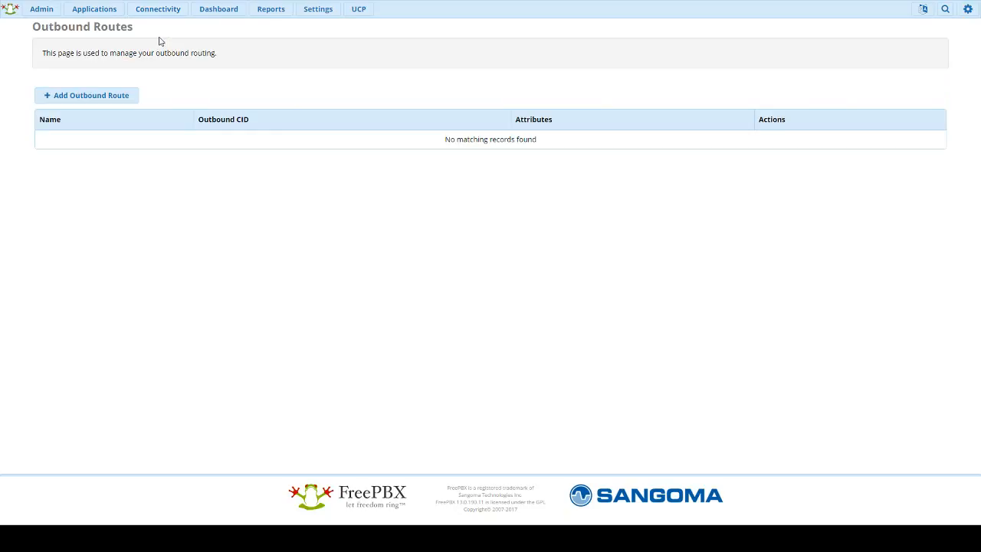
click(123, 95)
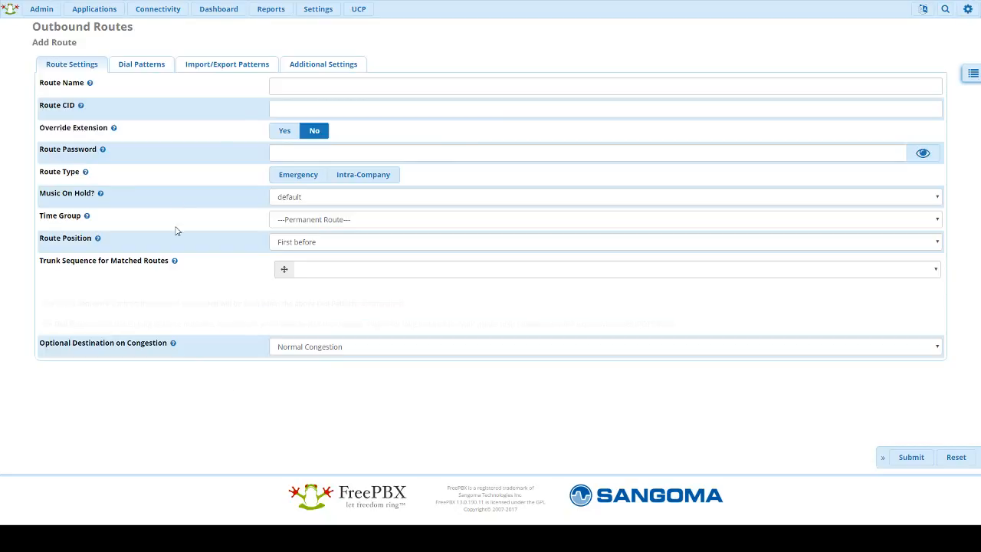
click(305, 91)
text(Outbound)
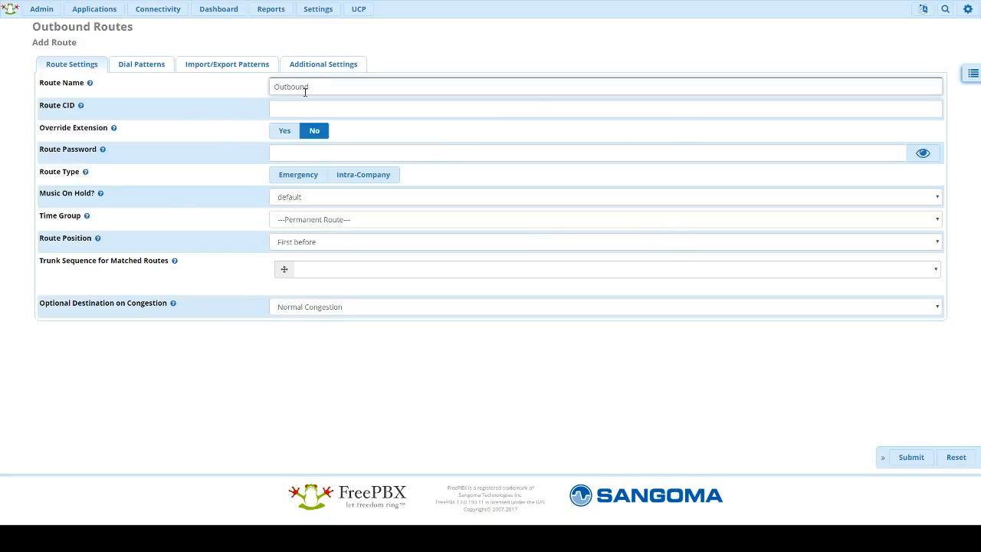
click(1, 115)
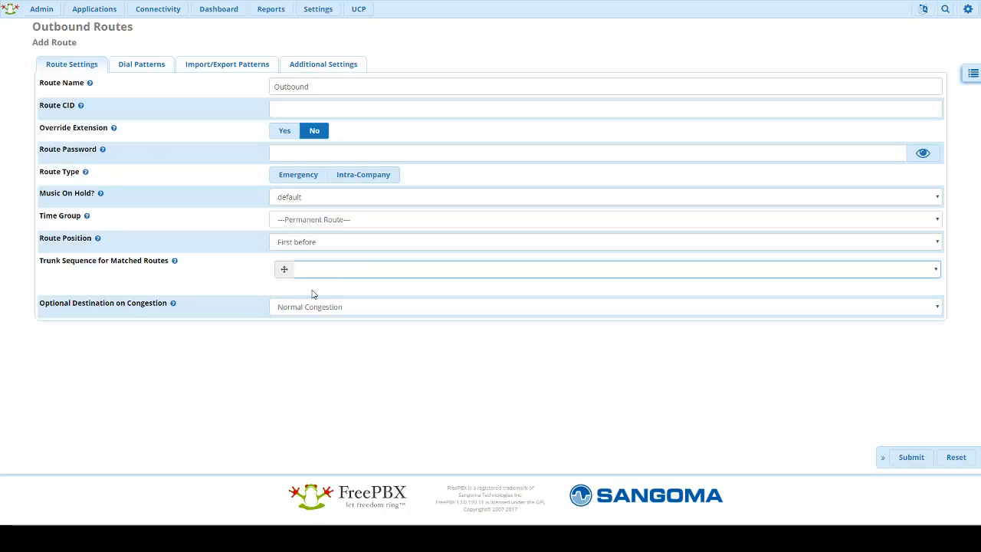
click(357, 294)
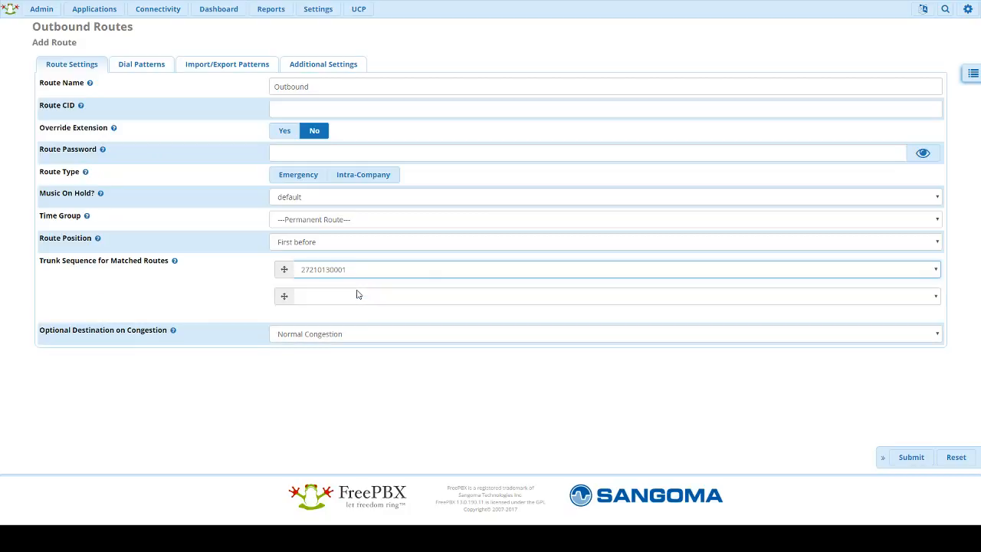
click(134, 70)
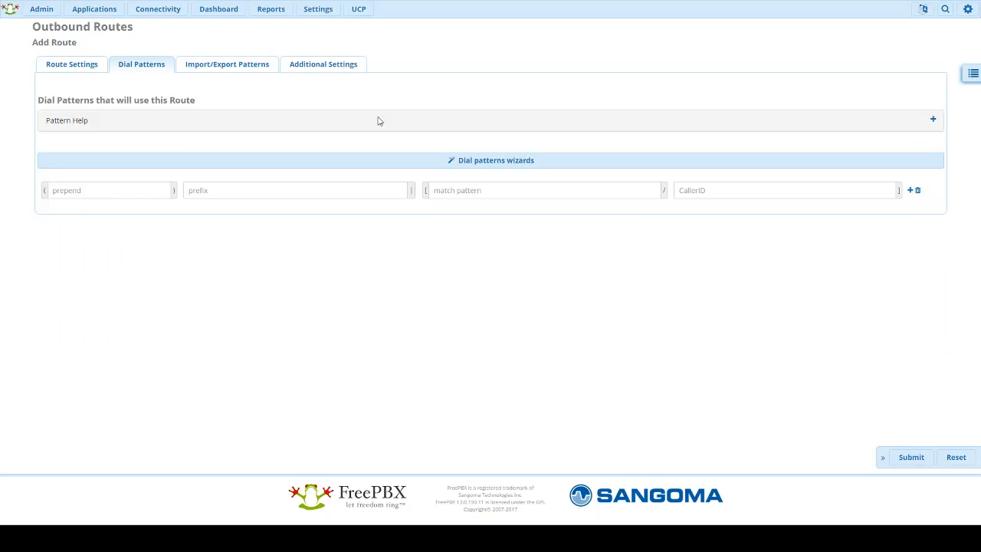
Step: Read the pattern help and enter 44 as the dial pattern prefix
click(932, 121)
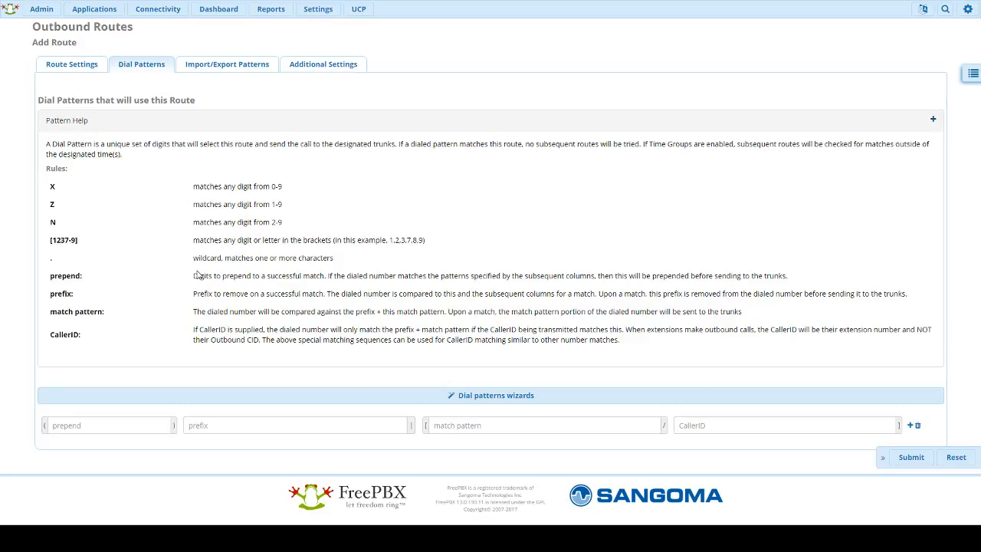
click(245, 428)
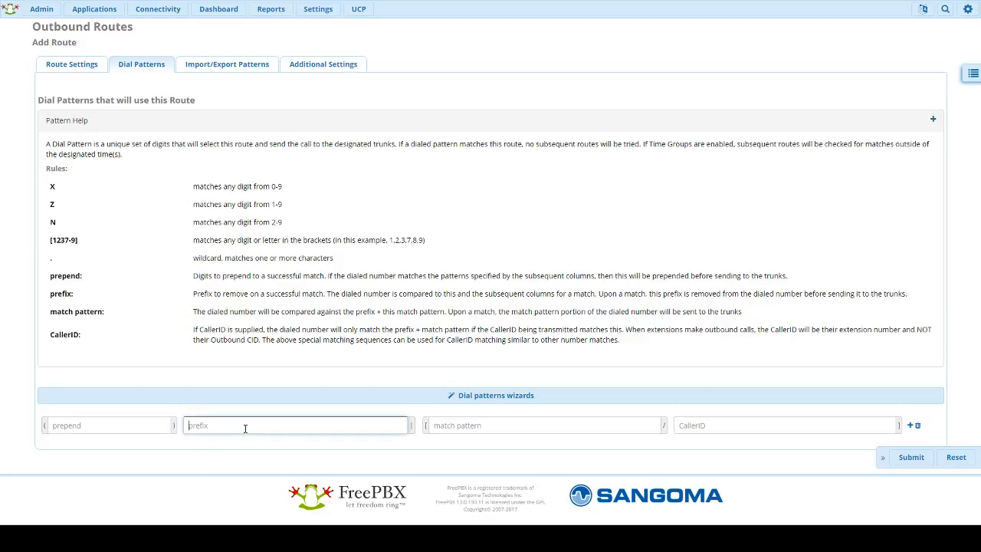
text(44)
click(508, 421)
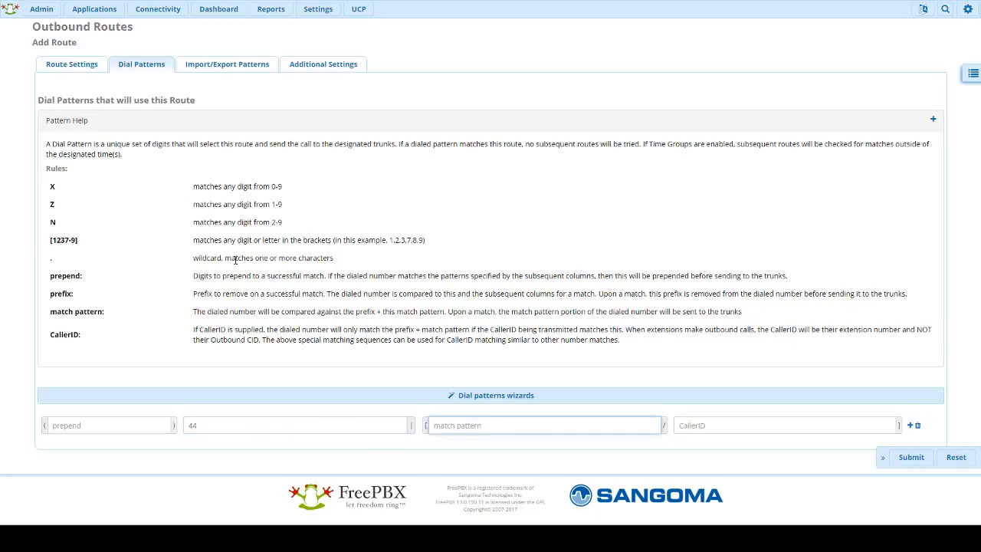
double_click(237, 427)
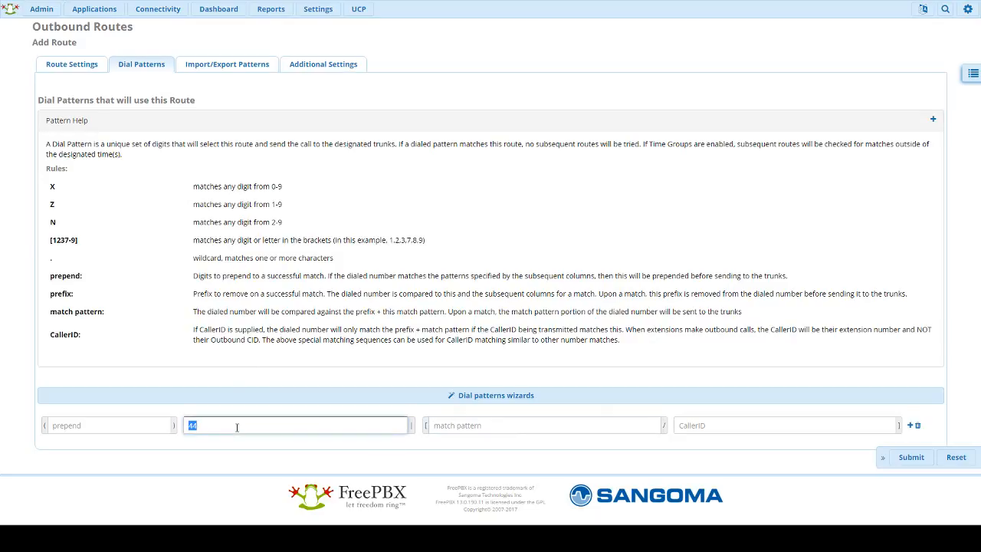
click(56, 66)
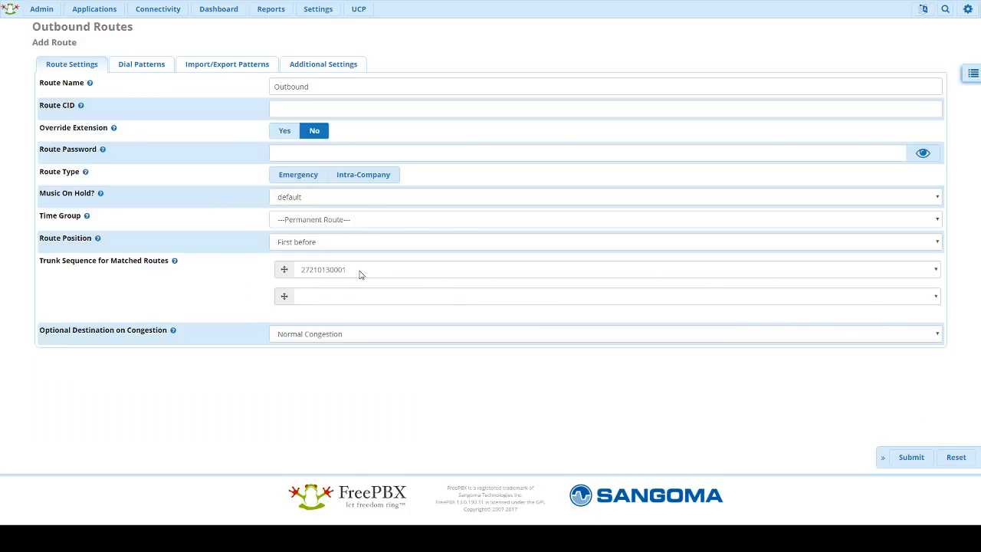
click(151, 67)
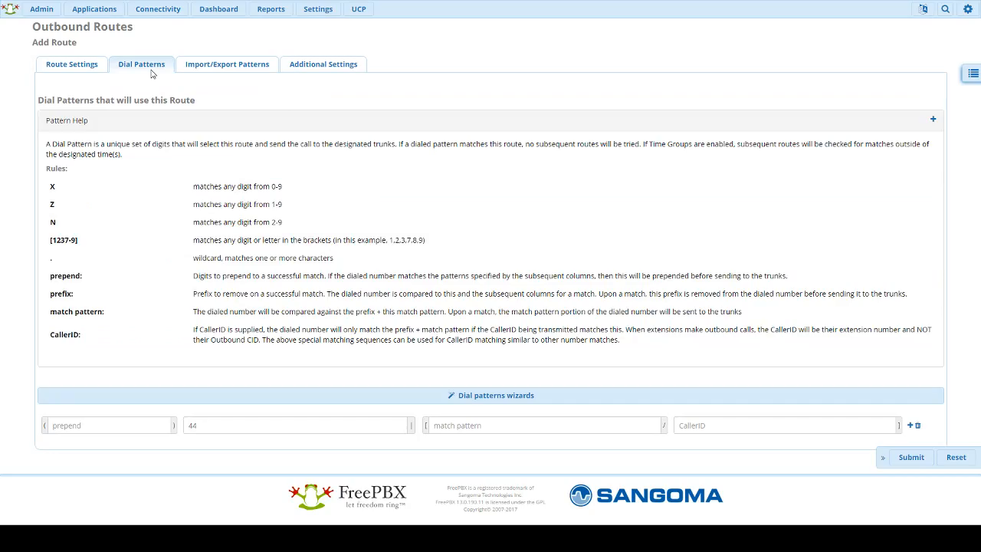
Step: Clear the 44 prefix and enter xxxxxxxxxx as the dial pattern's match pattern
double_click(226, 426)
key(BackSpace)
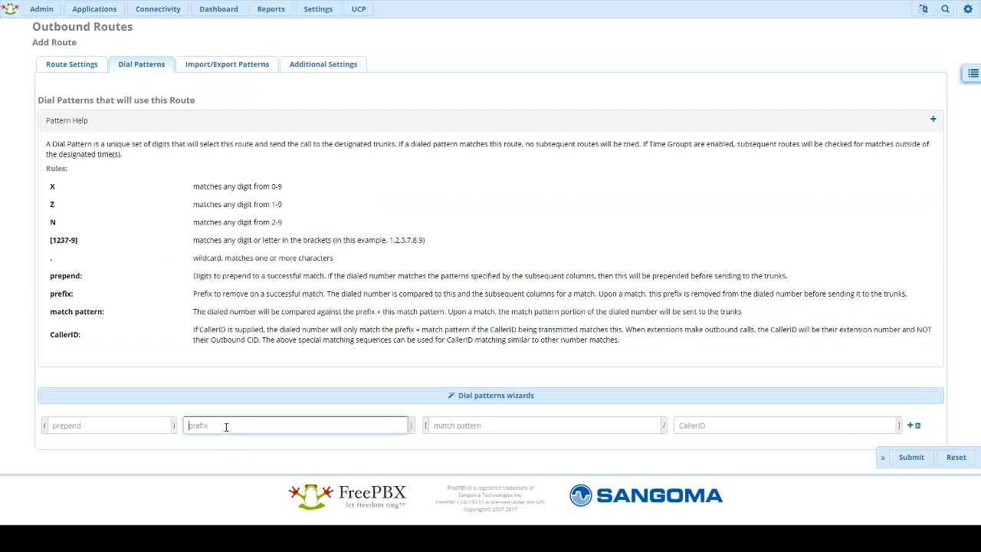
click(171, 298)
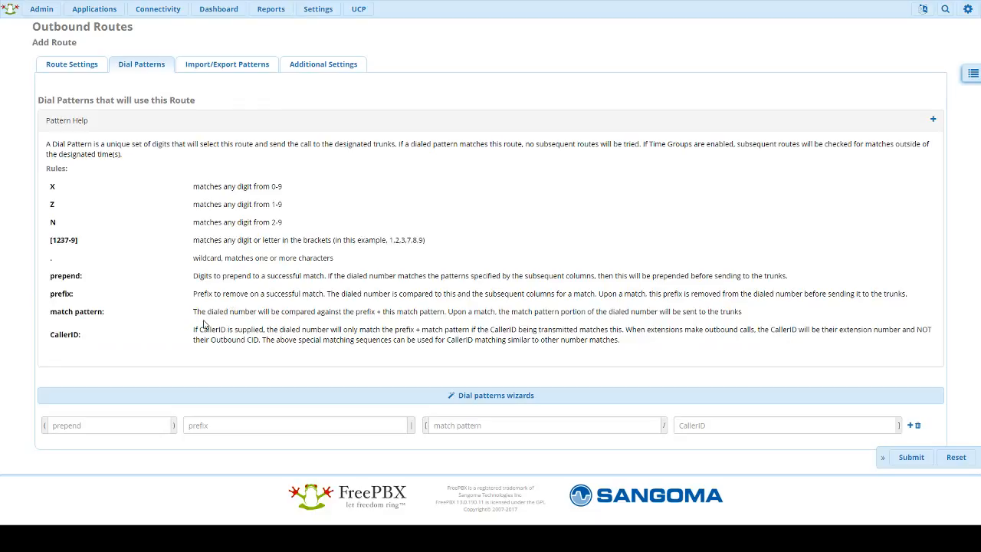
double_click(51, 186)
drag(271, 187, 282, 186)
click(285, 206)
click(467, 425)
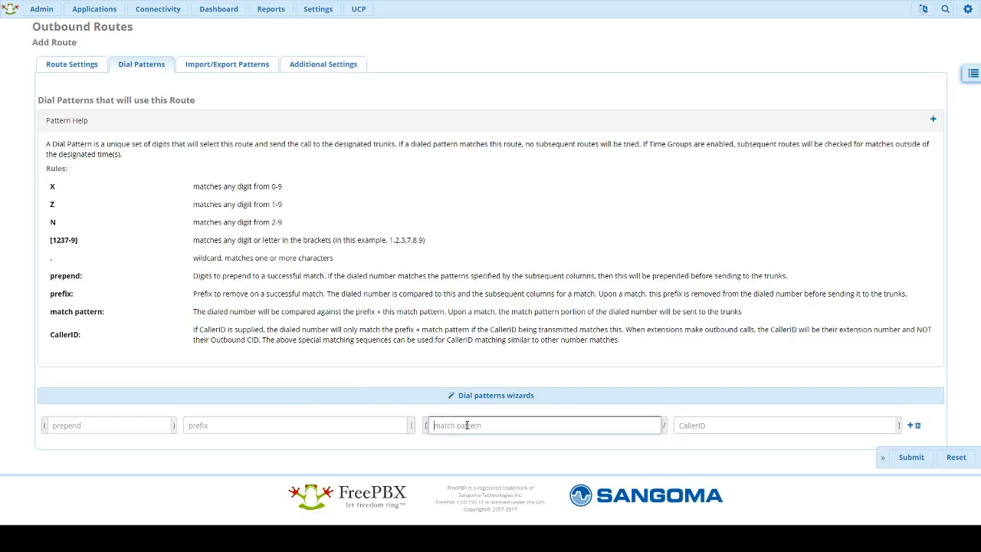
text(xxxxxxxxxx)
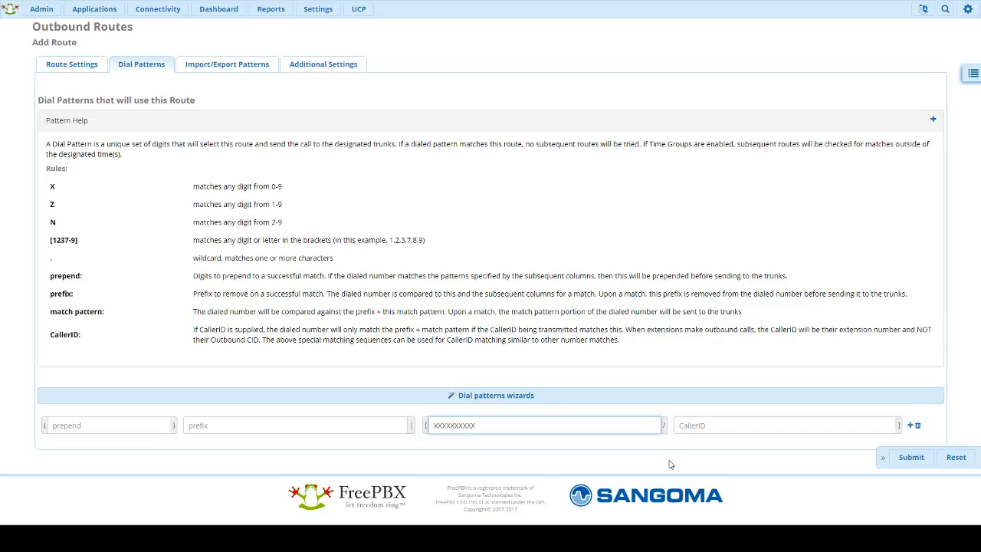
Step: Look through the Import/Export, Additional Settings and Route Settings pages, then collapse Pattern Help
click(224, 69)
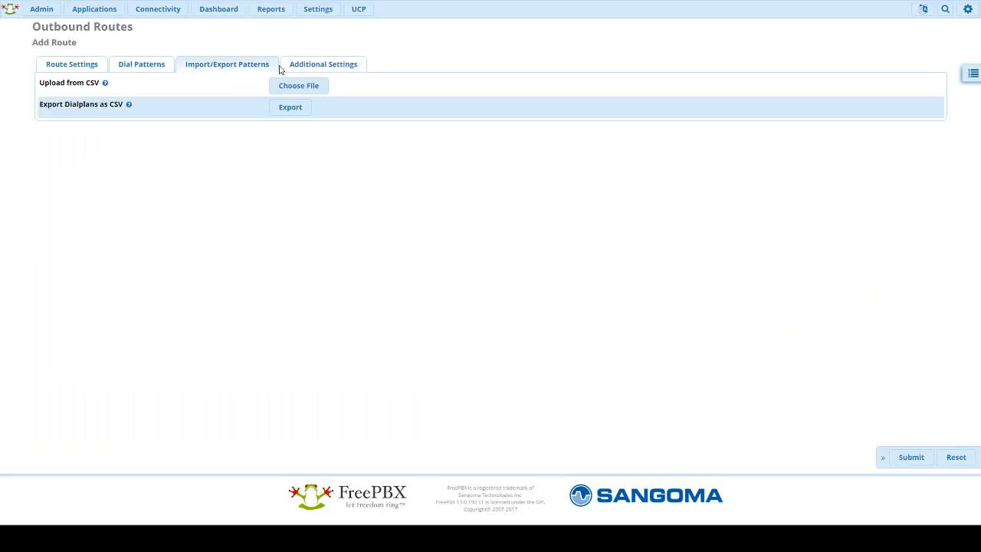
click(297, 64)
click(204, 68)
click(146, 67)
click(83, 64)
click(136, 64)
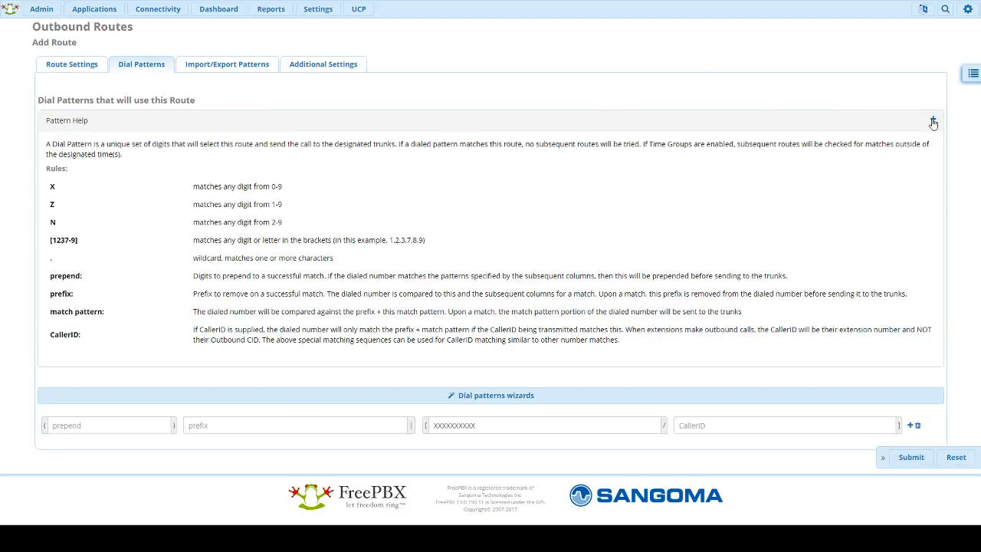
click(932, 120)
Step: Recheck the route settings and xxxxxxxxxx match pattern, then submit the Outbound route
click(91, 68)
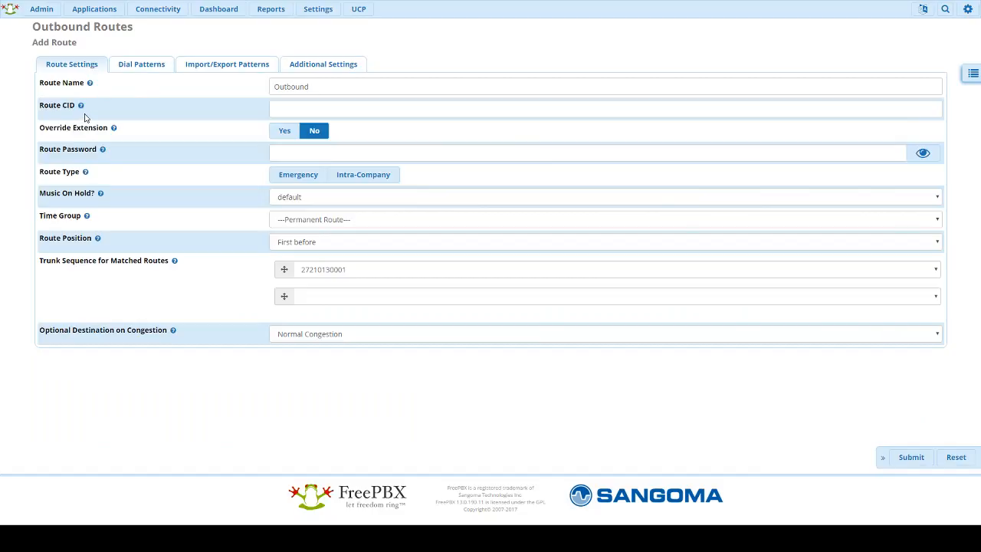
mouse_move(89, 82)
click(159, 64)
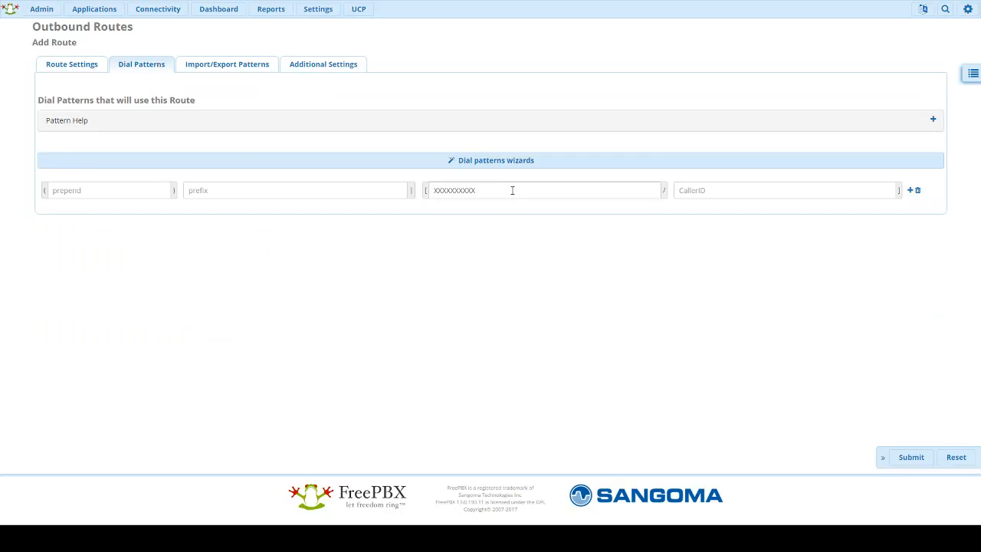
double_click(512, 190)
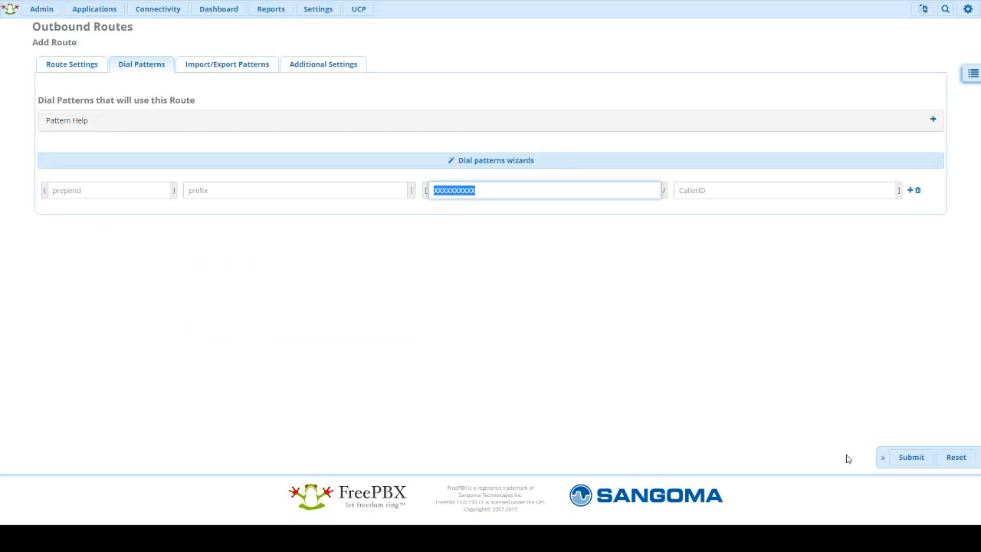
click(908, 459)
click(907, 458)
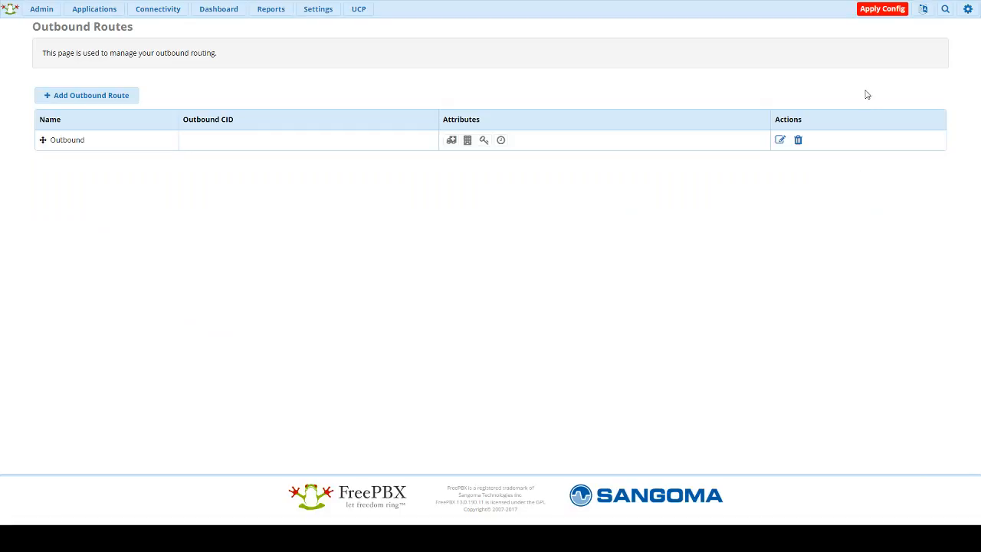
Step: Apply the pending configuration so the saved Outbound route takes effect
click(869, 14)
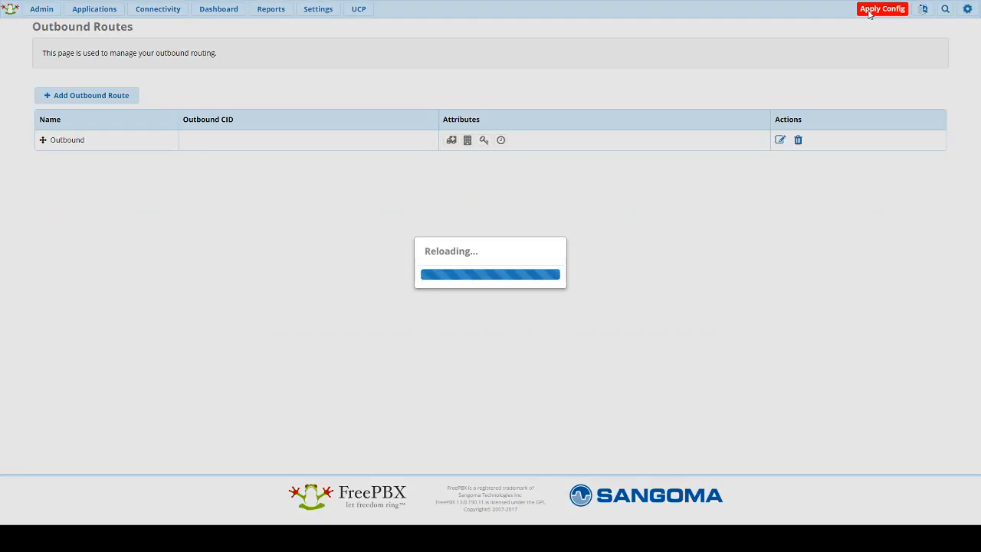